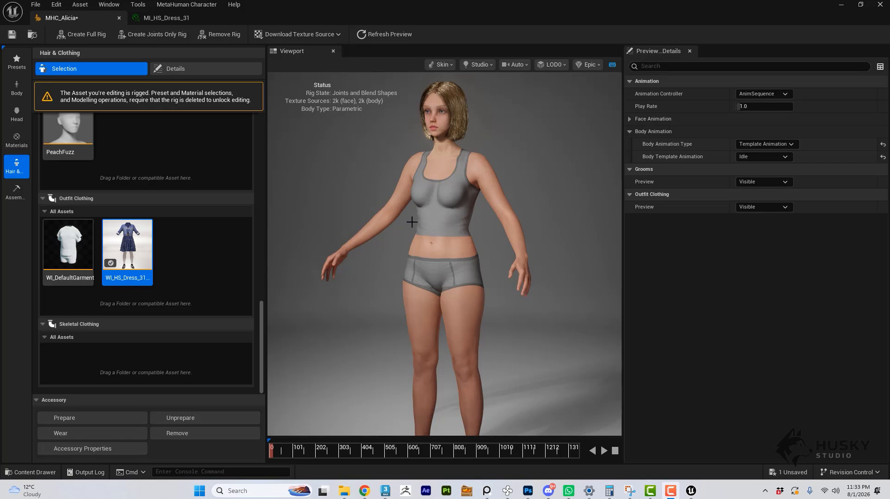
Add the WI_HS_Dress_31 outfit to the MetaHuman character.
{"action": "left_click_drag", "start_coordinate": [411, 222], "coordinate": [466, 223]}
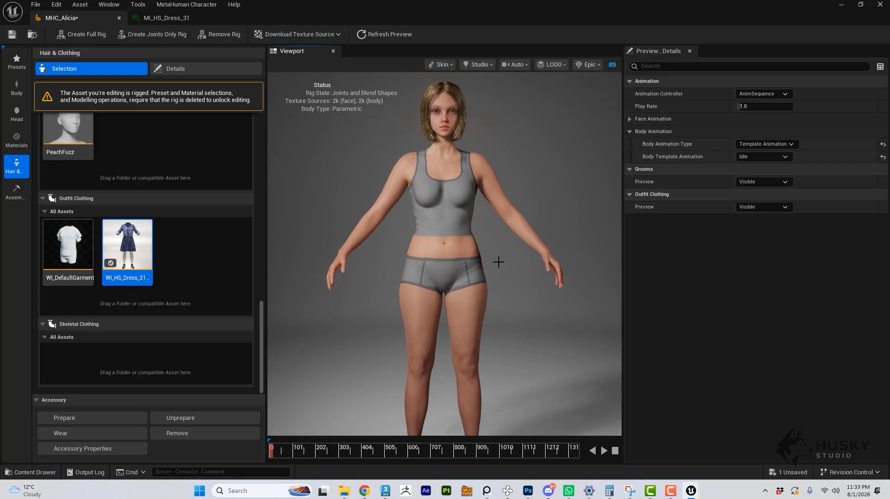
{"action": "scroll", "coordinate": [458, 265], "scroll_direction": "down", "scroll_amount": 2}
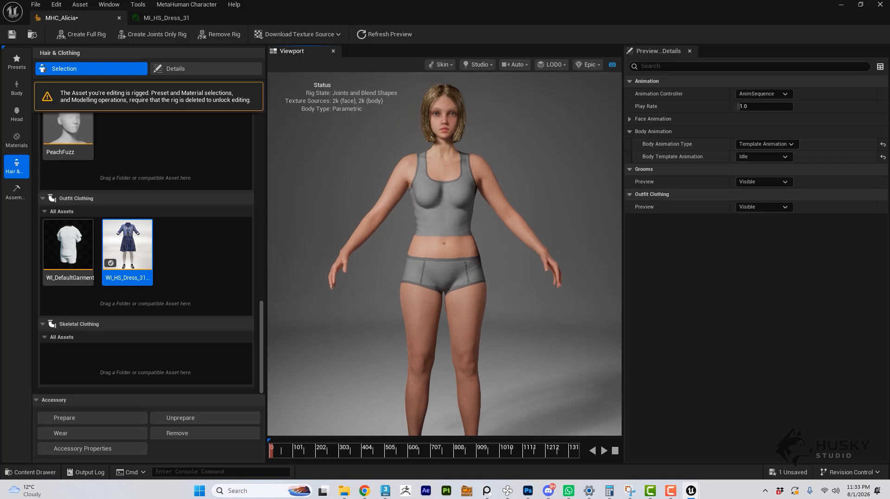
{"action": "middle_click_drag", "start_coordinate": [458, 265], "coordinate": [458, 256]}
{"action": "mouse_move", "coordinate": [459, 256]}
{"action": "left_mouse_down"}
{"action": "mouse_move", "coordinate": [459, 273]}
{"action": "mouse_move", "coordinate": [464, 269]}
{"action": "left_mouse_up"}
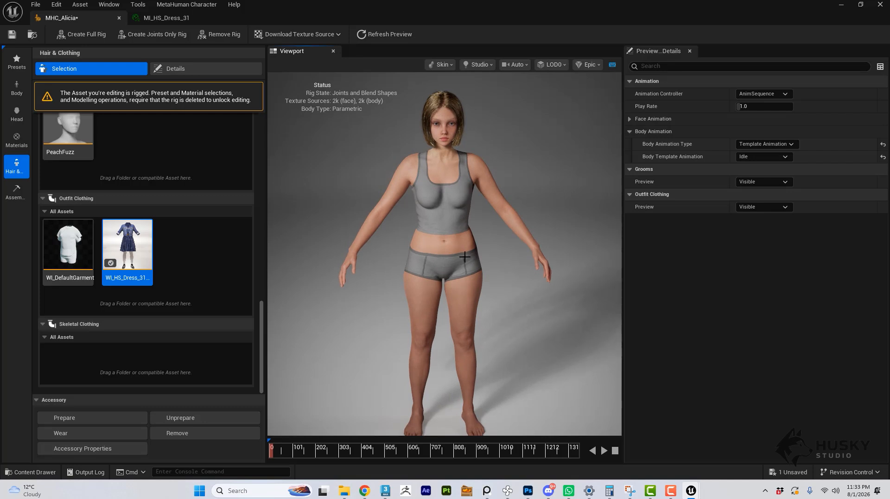
{"action": "middle_click_drag", "start_coordinate": [372, 297], "coordinate": [372, 292]}
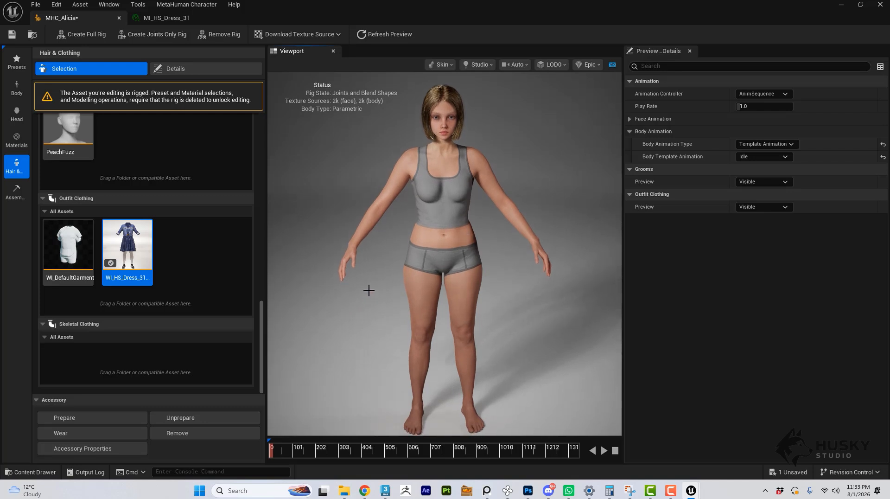
{"action": "double_click", "coordinate": [133, 251]}
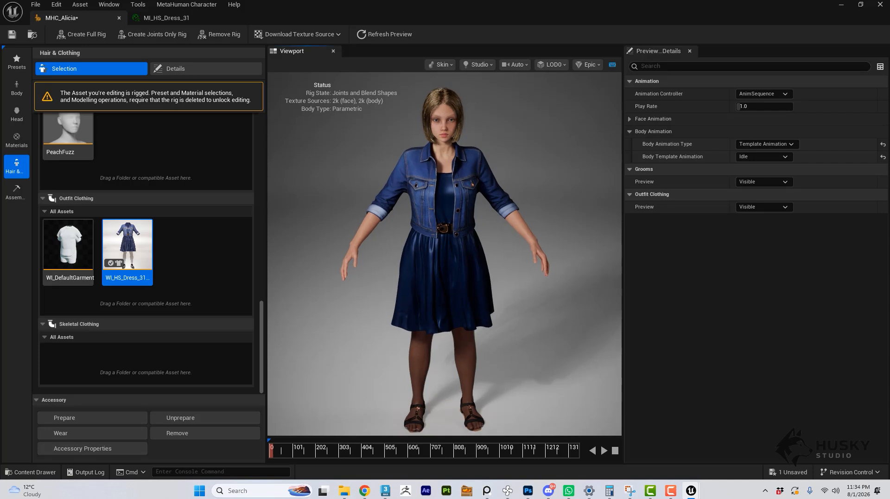
Assemble the MHC_Alicia character with the UE Cine (Complete) option into /Game/MetaHumans, and close the character editor.
{"action": "left_click", "coordinate": [16, 191]}
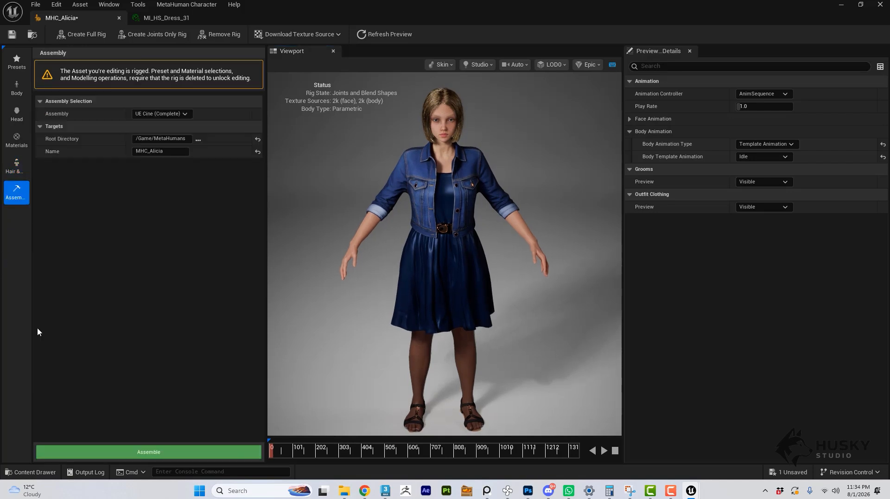
{"action": "left_click", "coordinate": [159, 453]}
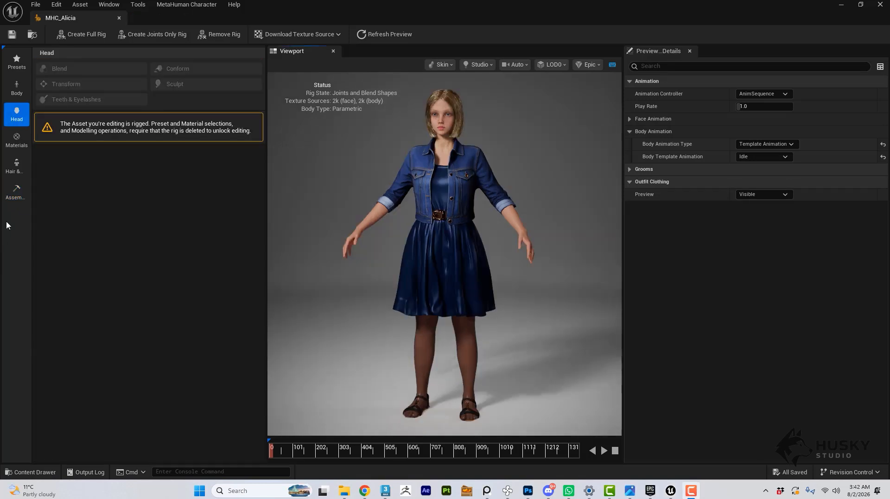
{"action": "left_click", "coordinate": [18, 191]}
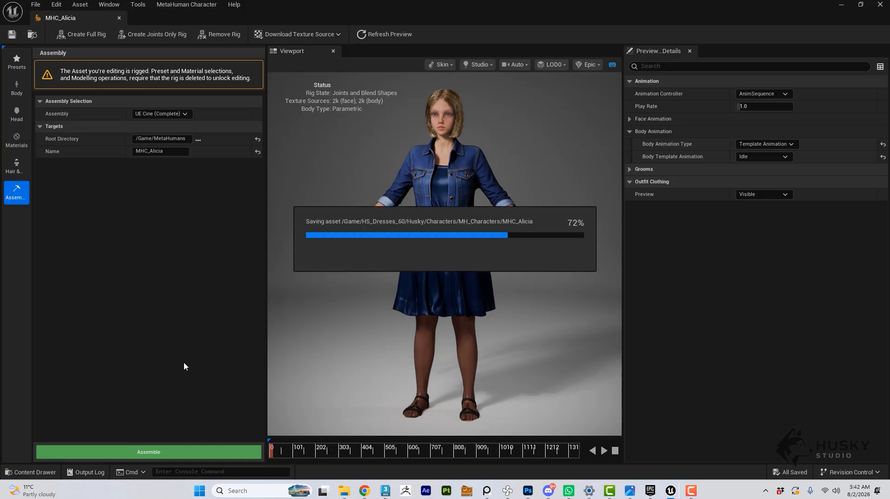
{"action": "left_click", "coordinate": [119, 18]}
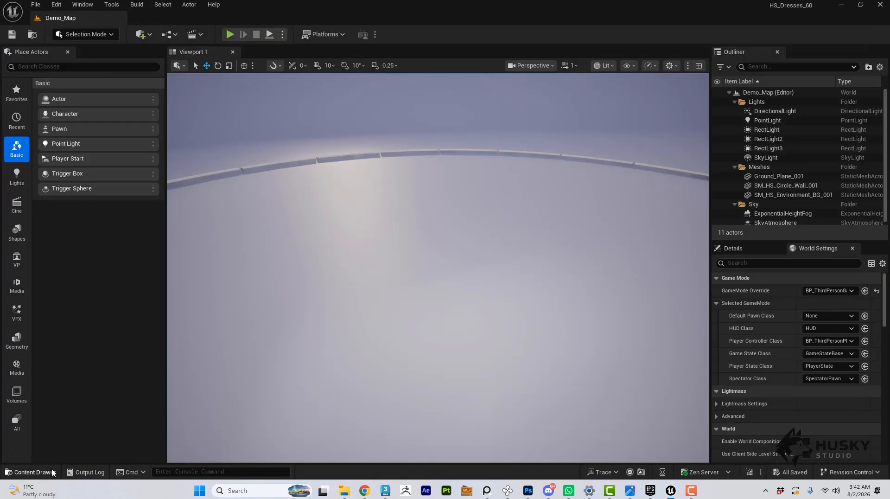
Go to the Content/MetaHumans/MHC_Alicia folder and check its Body and Clothing subfolders.
{"action": "left_click", "coordinate": [33, 472]}
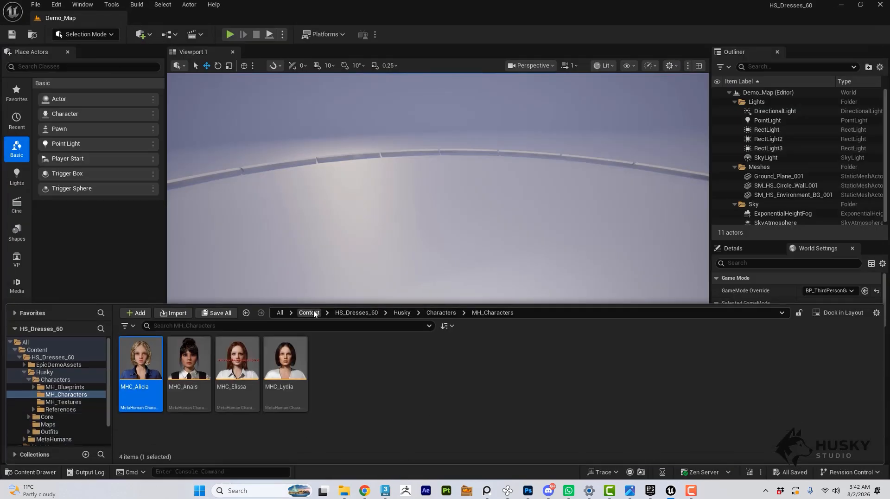
{"action": "left_click", "coordinate": [309, 312]}
{"action": "double_click", "coordinate": [193, 368]}
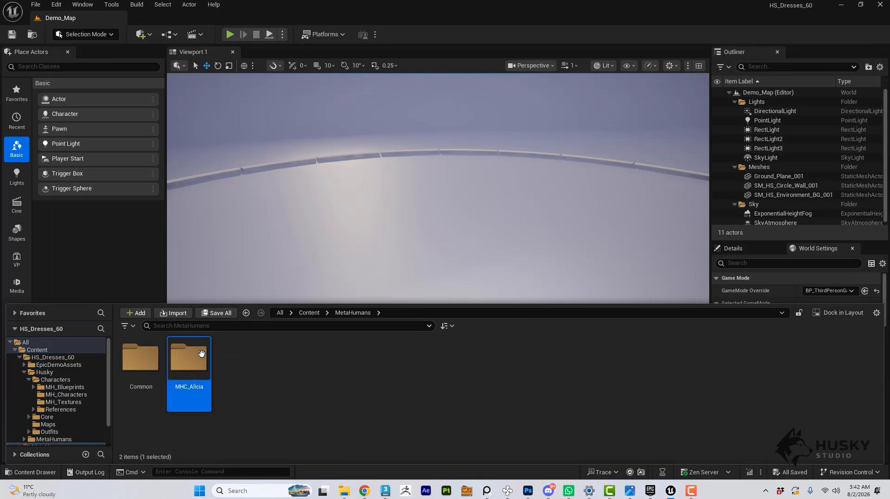
{"action": "double_click", "coordinate": [188, 360]}
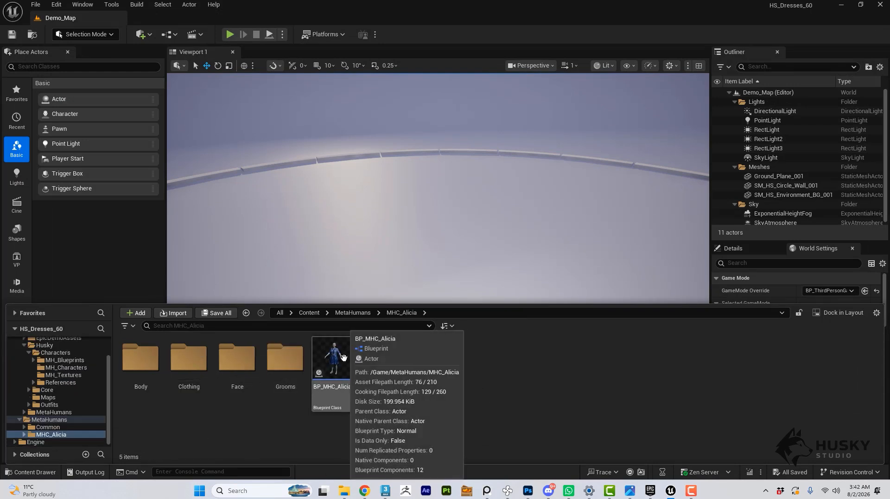
{"action": "double_click", "coordinate": [145, 371]}
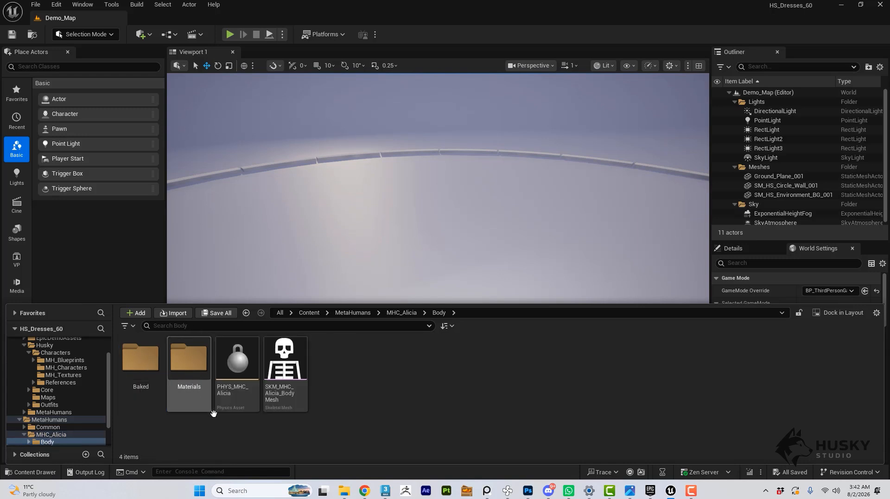
{"action": "key", "text": "alt+Left"}
{"action": "double_click", "coordinate": [187, 387]}
{"action": "key", "text": "alt+Left"}
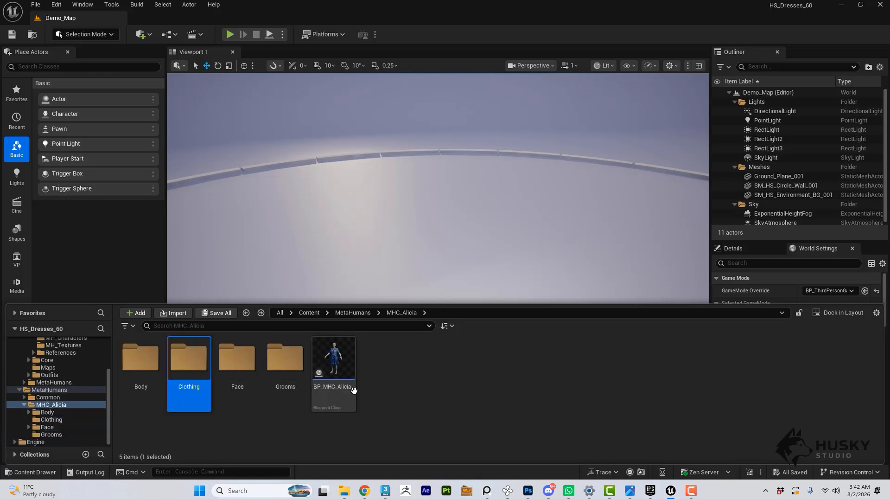
Duplicate the BP_MHC_Alicia blueprint and name the copy BP_MHC_Alicia_Playable.
{"action": "left_click", "coordinate": [333, 364]}
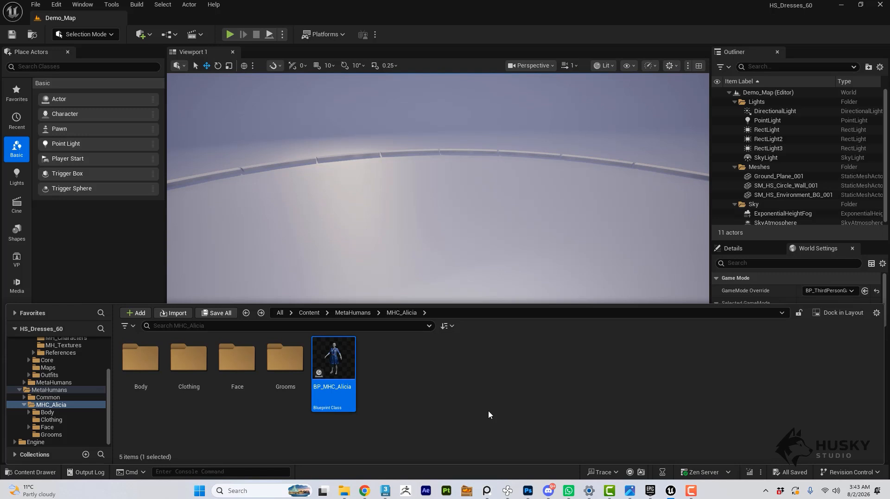
{"action": "key", "text": "ctrl+d"}
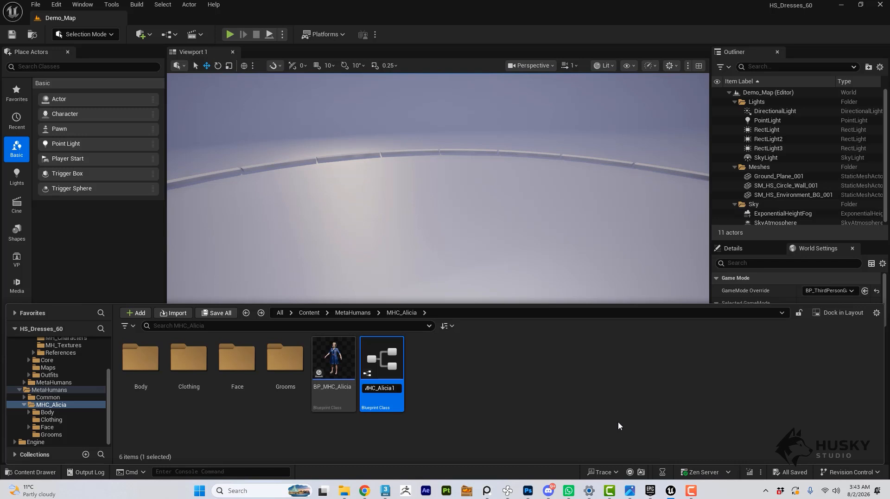
{"action": "key", "text": "BackSpace"}
{"action": "type", "text": "_Playable"}
{"action": "key", "text": "Return"}
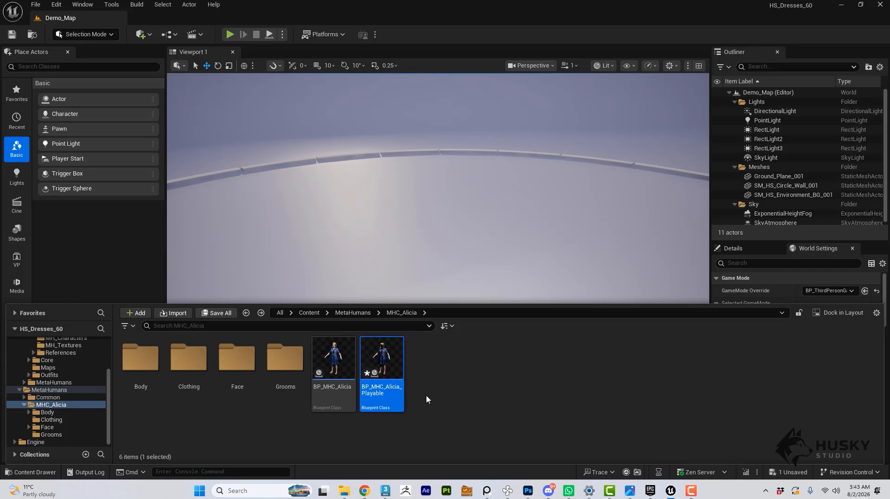
Open the BP_MHC_Alicia_Playable blueprint and show the character from the front in its 3D view.
{"action": "double_click", "coordinate": [380, 367]}
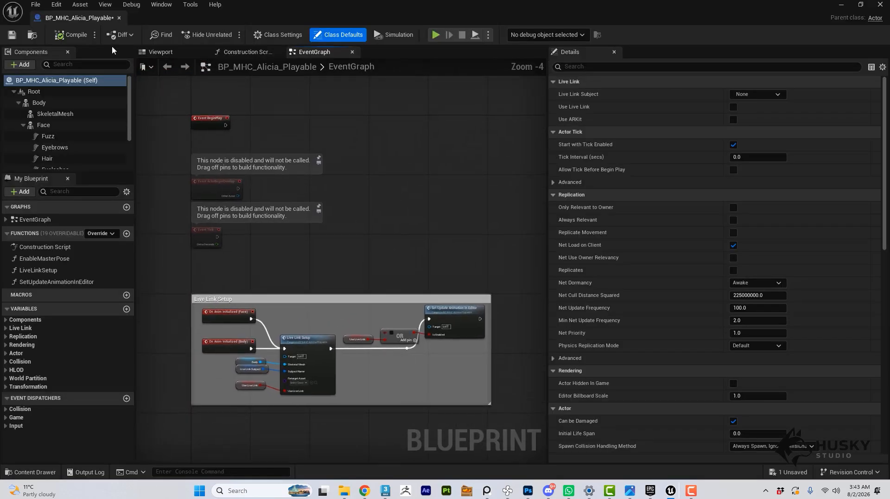
{"action": "left_click", "coordinate": [163, 52]}
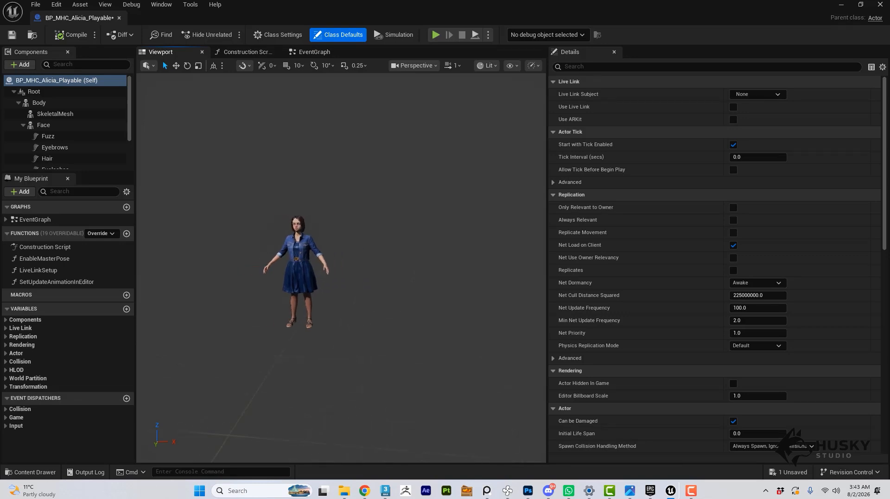
{"action": "key", "text": "w"}
{"action": "mouse_move", "coordinate": [341, 268]}
{"action": "right_mouse_down"}
{"action": "mouse_move", "coordinate": [325, 268]}
{"action": "mouse_move", "coordinate": [333, 254]}
{"action": "right_mouse_up"}
{"action": "scroll", "coordinate": [328, 268], "scroll_direction": "down", "scroll_amount": 2}
{"action": "key", "text": "w"}
{"action": "key", "text": "w"}
{"action": "key", "text": "s"}
{"action": "key", "text": "w"}
{"action": "key", "text": "s"}
{"action": "key", "text": "w"}
{"action": "key", "text": "s"}
{"action": "key", "text": "w"}
{"action": "key", "text": "s"}
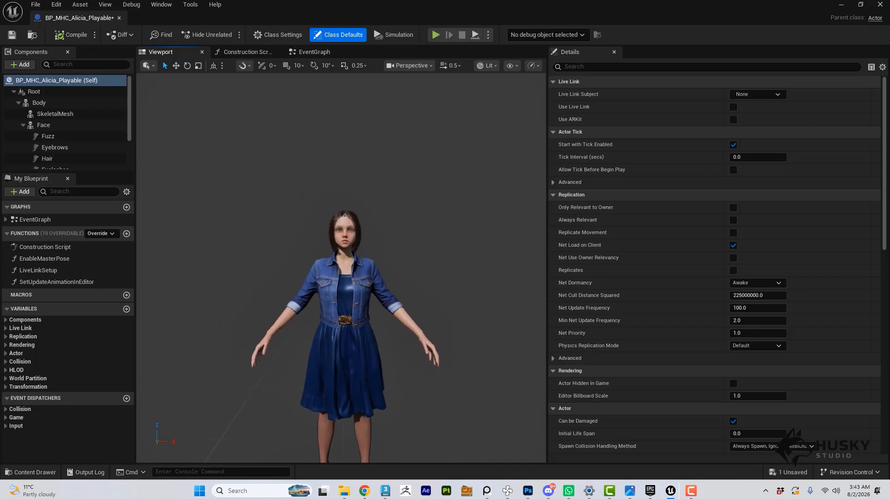
Set Forced LOD to 0 on the LODSync component, and compile and save the blueprint.
{"action": "scroll", "coordinate": [42, 125], "scroll_direction": "down", "scroll_amount": 3}
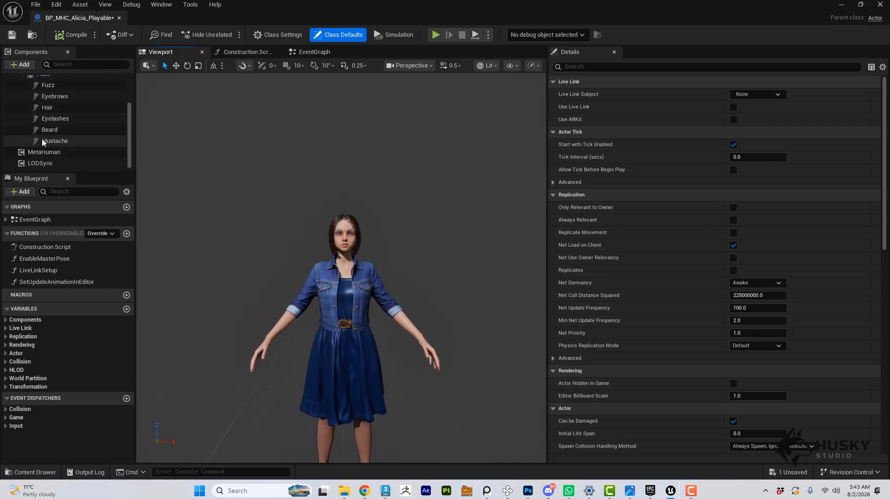
{"action": "left_click", "coordinate": [43, 163]}
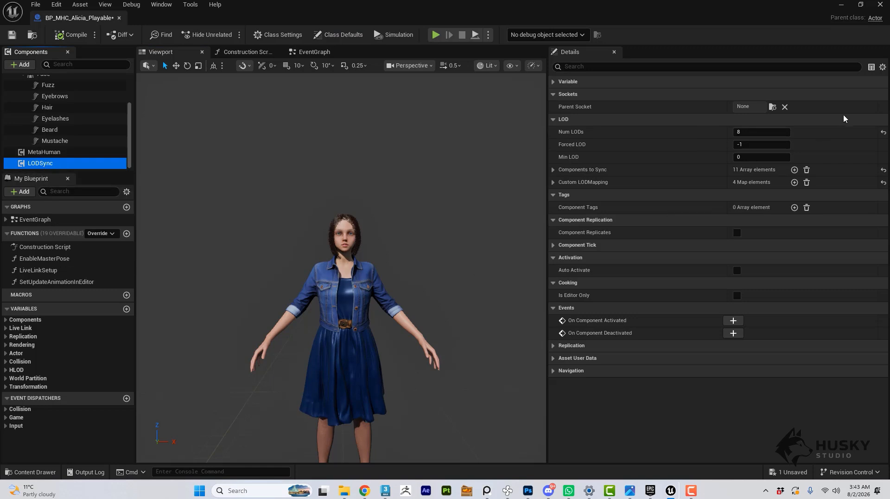
{"action": "left_click", "coordinate": [766, 145]}
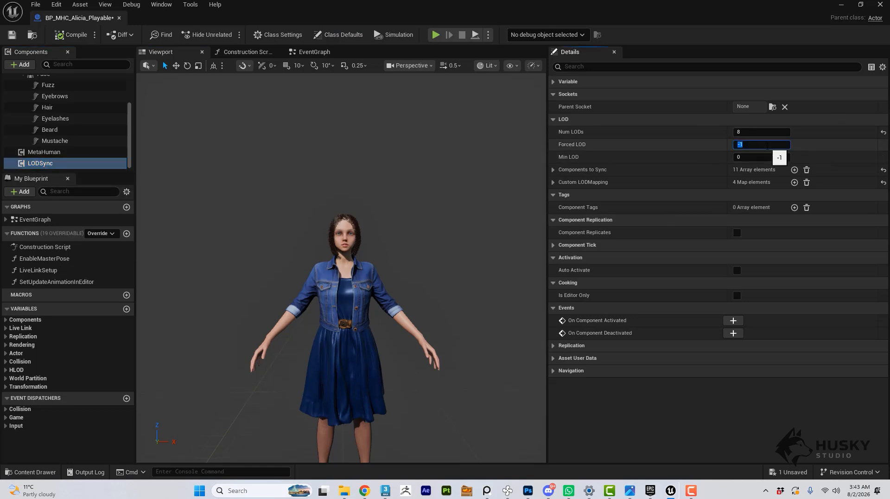
{"action": "key", "text": "Return"}
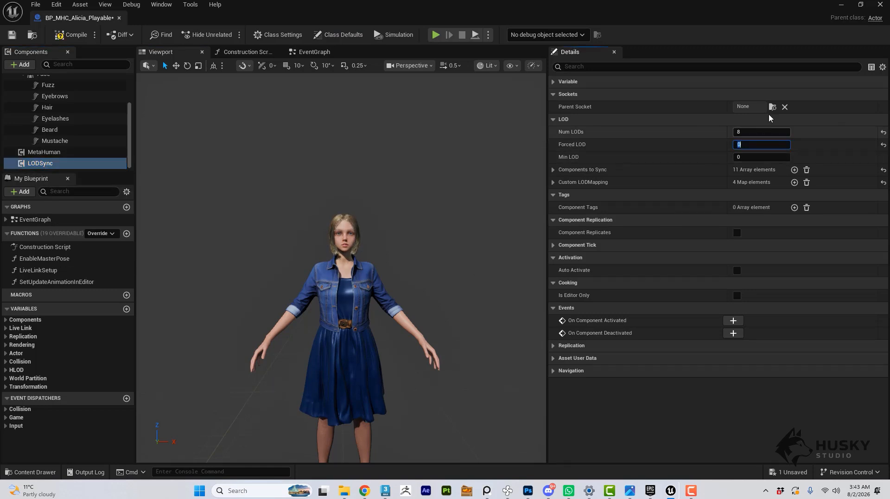
{"action": "key", "text": "F7"}
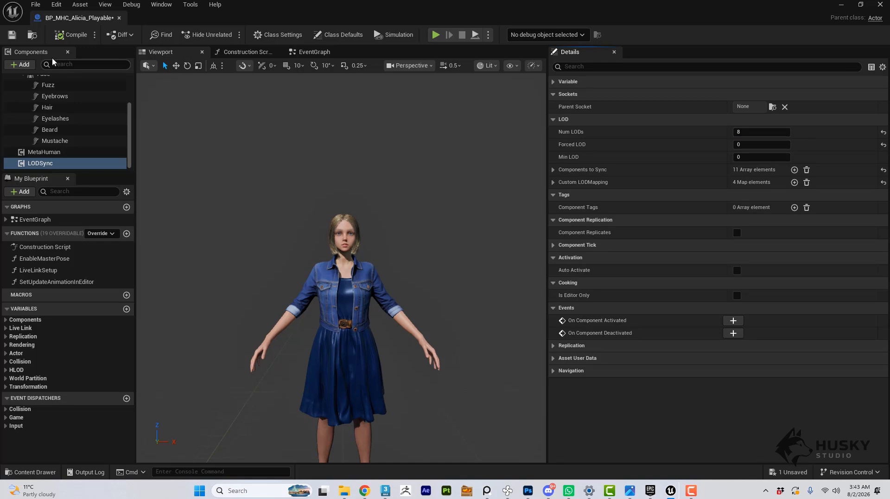
{"action": "key", "text": "s"}
Examine the character's hair, face and outfit up close in the 3D view.
{"action": "right_click_drag", "start_coordinate": [354, 243], "coordinate": [350, 209]}
{"action": "key", "text": "w"}
{"action": "key", "text": "s"}
{"action": "key", "text": "w"}
{"action": "key", "text": "s"}
{"action": "key", "text": "w"}
{"action": "key", "text": "s"}
{"action": "key", "text": "w"}
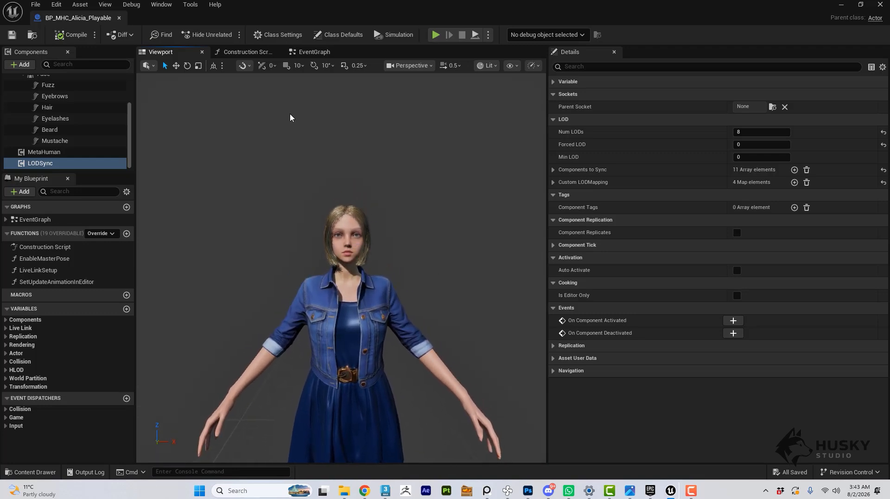
Reparent the blueprint from its class settings to BP_ThirdPersonCharacter.
{"action": "left_click", "coordinate": [280, 37]}
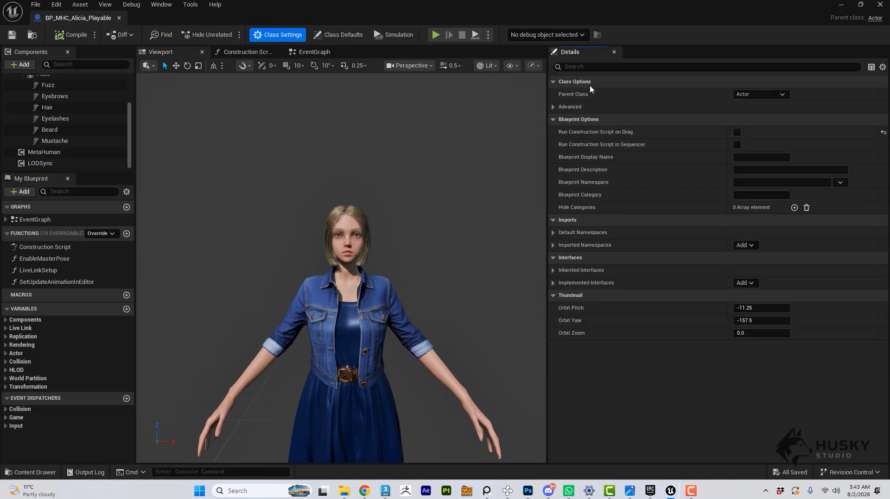
{"action": "left_click", "coordinate": [751, 95]}
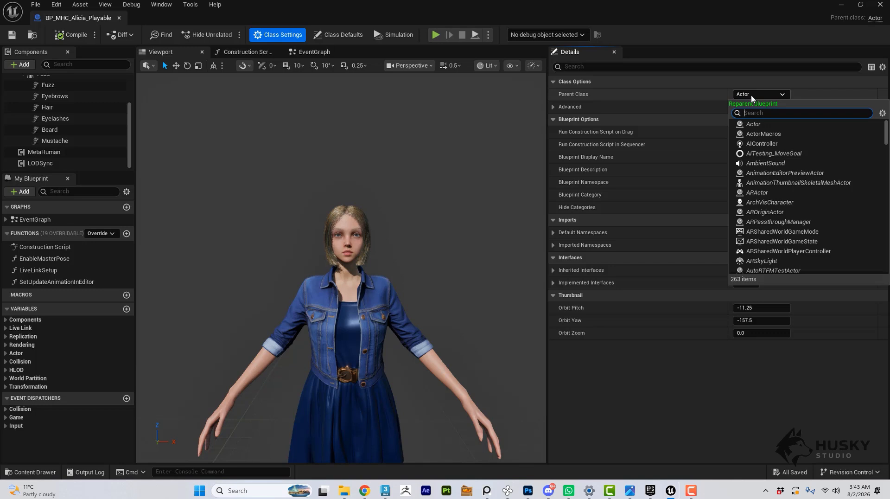
{"action": "type", "text": "BP"}
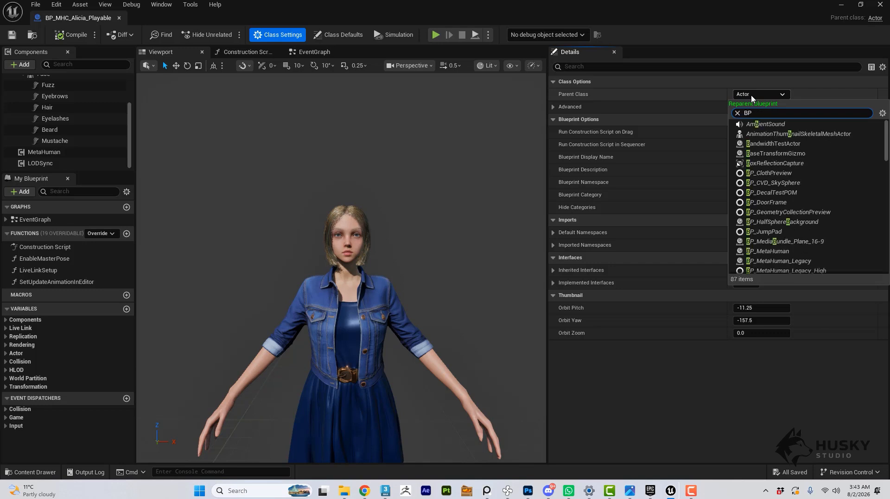
{"action": "type", "text": "_Thir"}
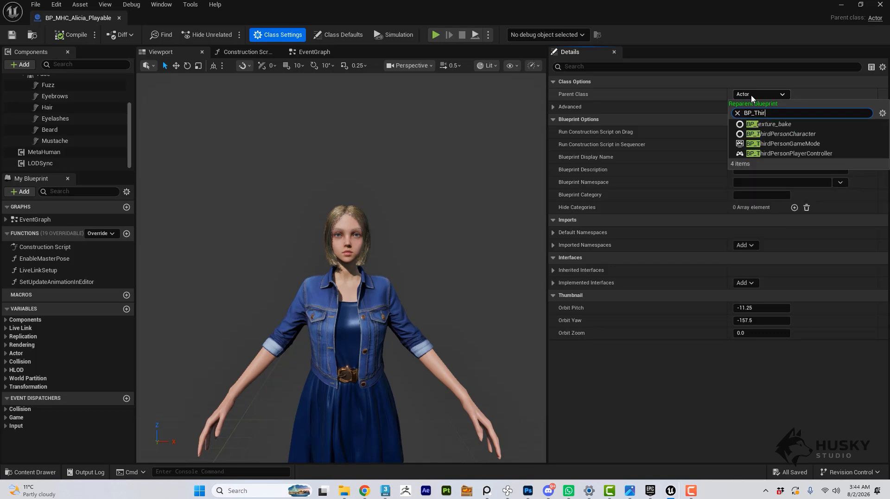
{"action": "type", "text": "d"}
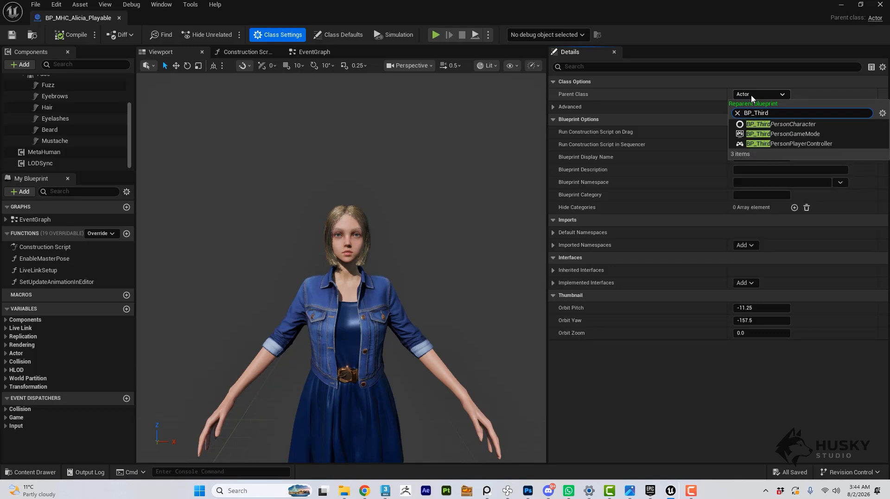
{"action": "left_click", "coordinate": [795, 124]}
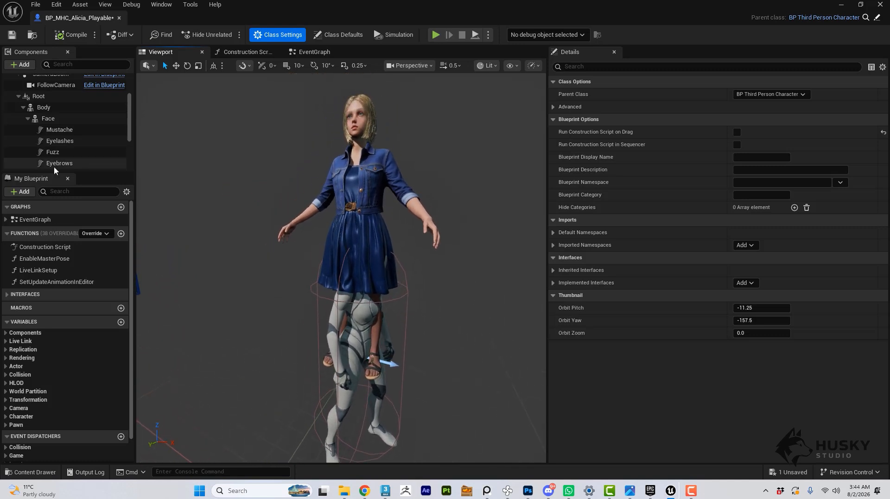
Parent the Root component, with its Body and Face children, under the inherited Mesh (CharacterMesh0) component.
{"action": "scroll", "coordinate": [44, 120], "scroll_direction": "up", "scroll_amount": 1}
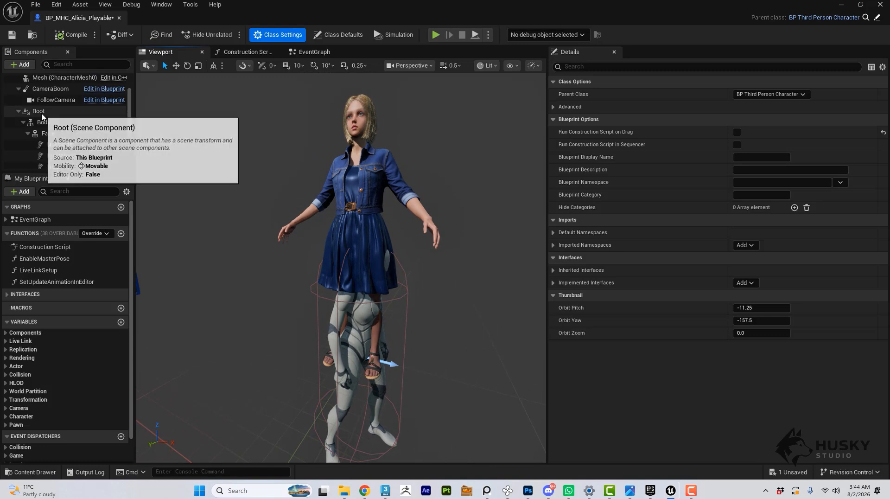
{"action": "left_click", "coordinate": [42, 114]}
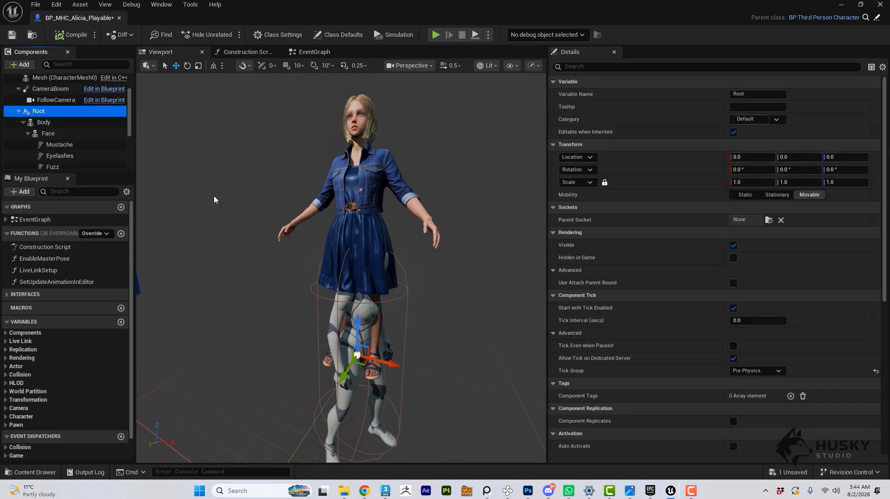
{"action": "scroll", "coordinate": [47, 139], "scroll_direction": "up", "scroll_amount": 3}
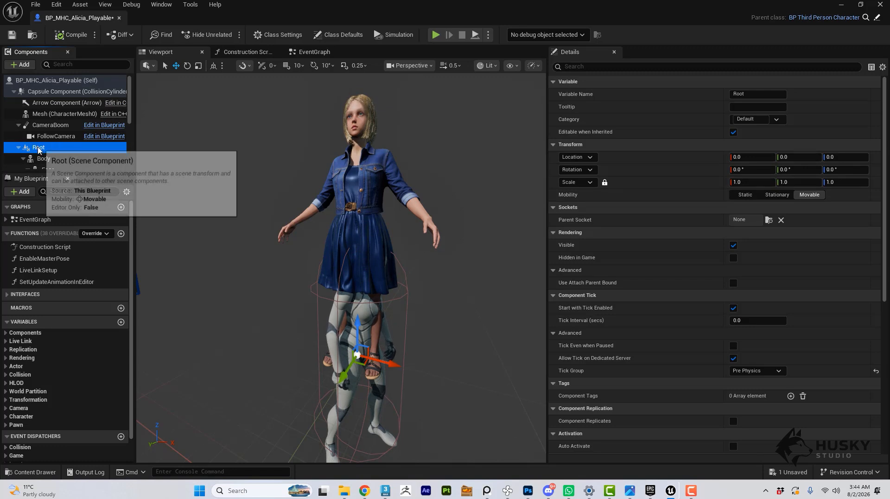
{"action": "left_click_drag", "start_coordinate": [39, 150], "coordinate": [48, 117]}
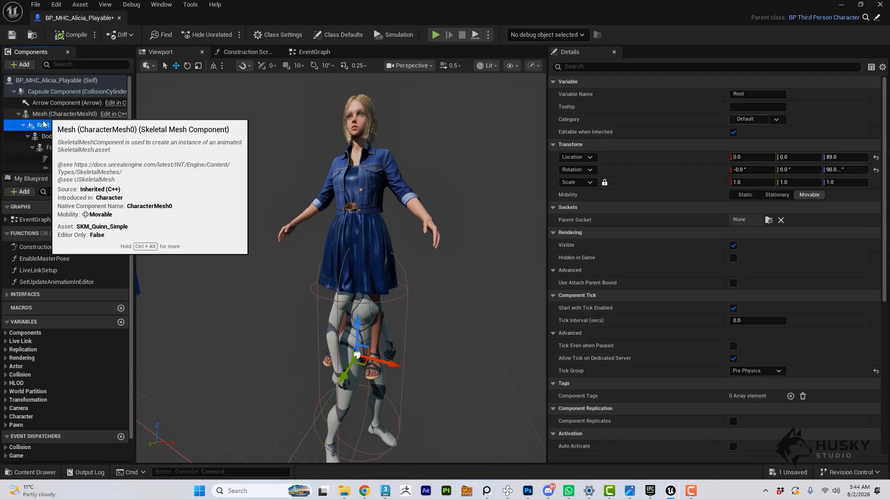
Reset the Root component's location and rotation to their defaults so it lines up with the mannequin mesh.
{"action": "left_click", "coordinate": [875, 158]}
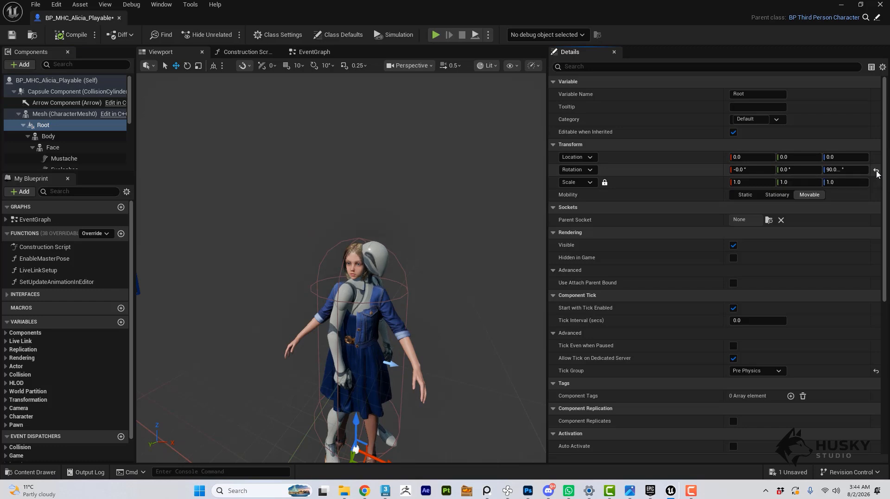
{"action": "left_click", "coordinate": [875, 169]}
{"action": "right_click_drag", "start_coordinate": [360, 256], "coordinate": [178, 278]}
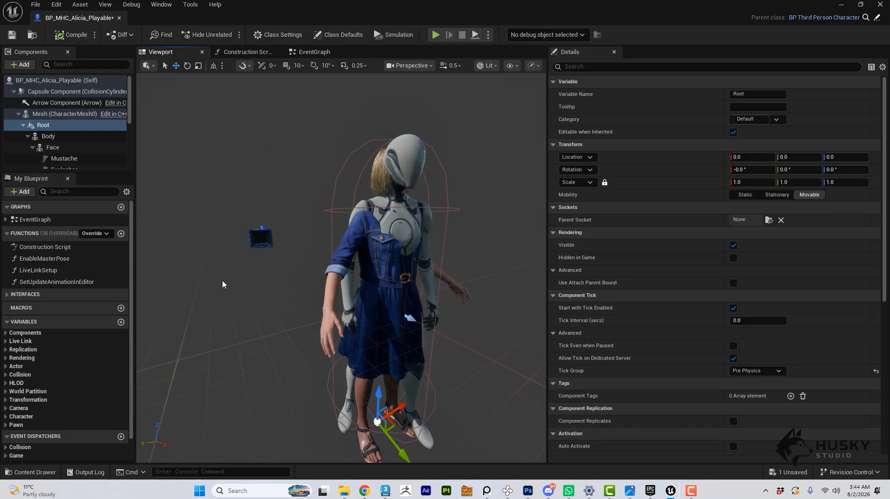
Set the Body component's Anim Class to ABP_MH_LiveLink, and compile and save the blueprint.
{"action": "left_click", "coordinate": [48, 136]}
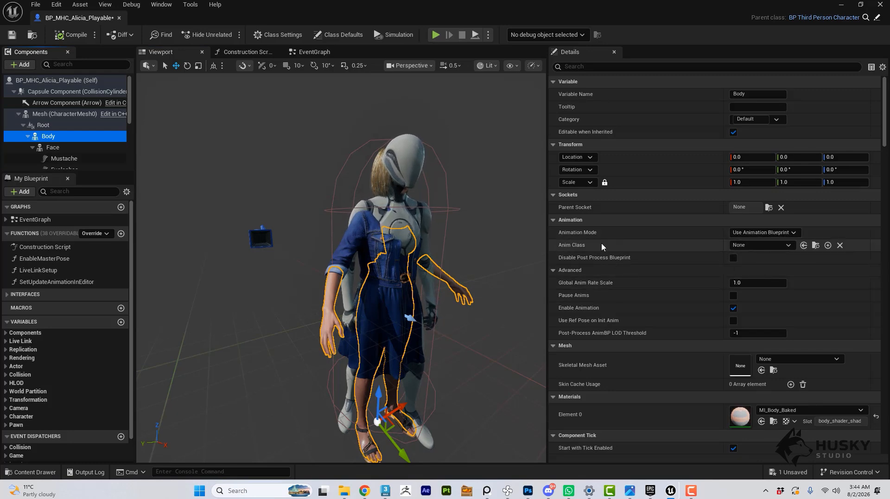
{"action": "left_click", "coordinate": [782, 246]}
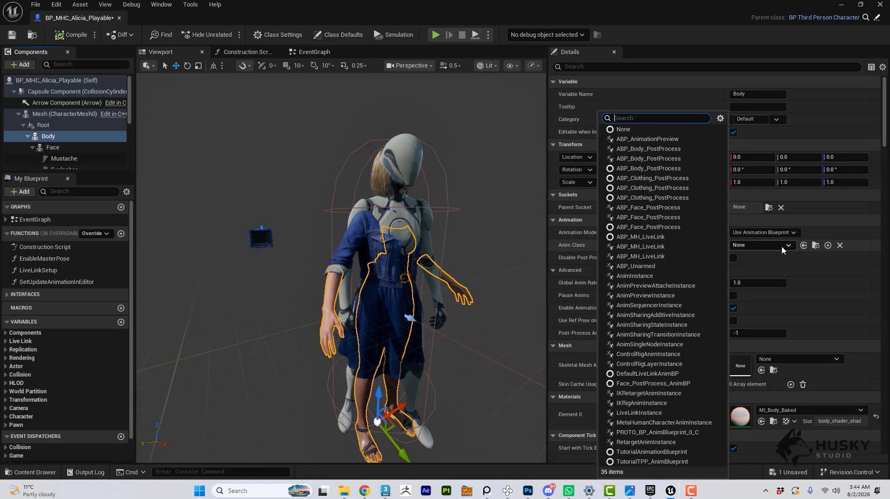
{"action": "type", "text": "ABP"}
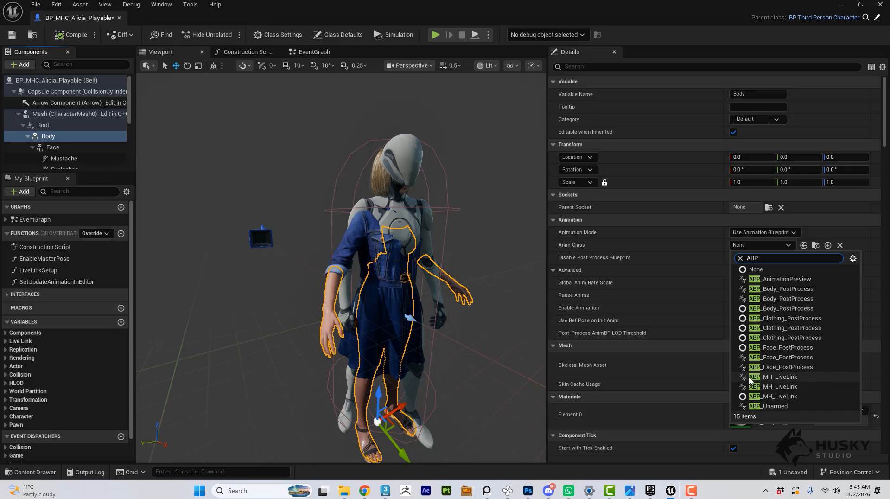
{"action": "left_click", "coordinate": [773, 377]}
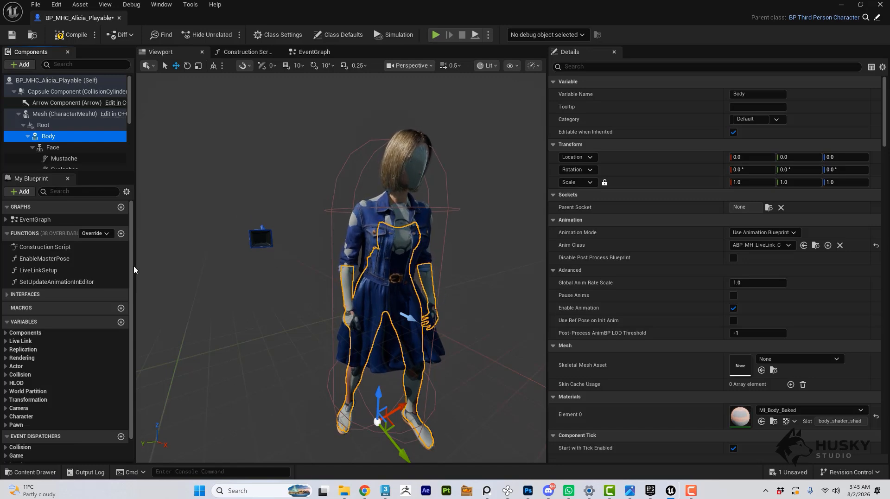
{"action": "left_click", "coordinate": [74, 38]}
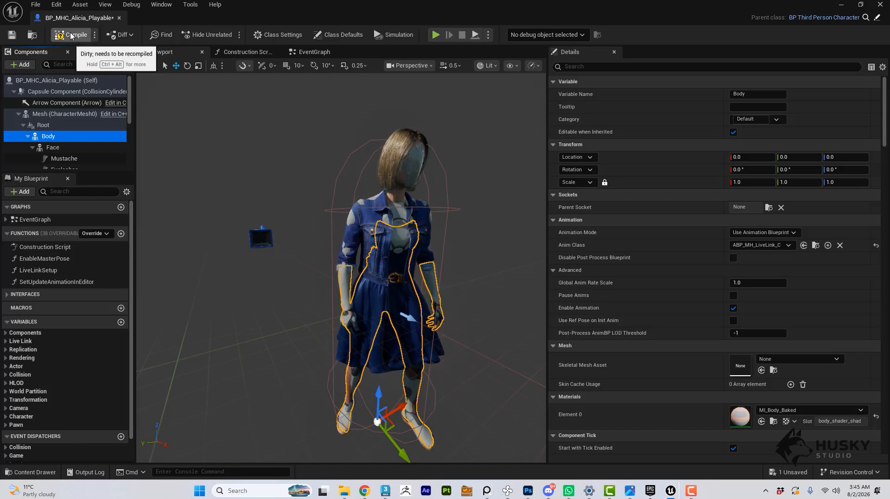
{"action": "left_click", "coordinate": [12, 35]}
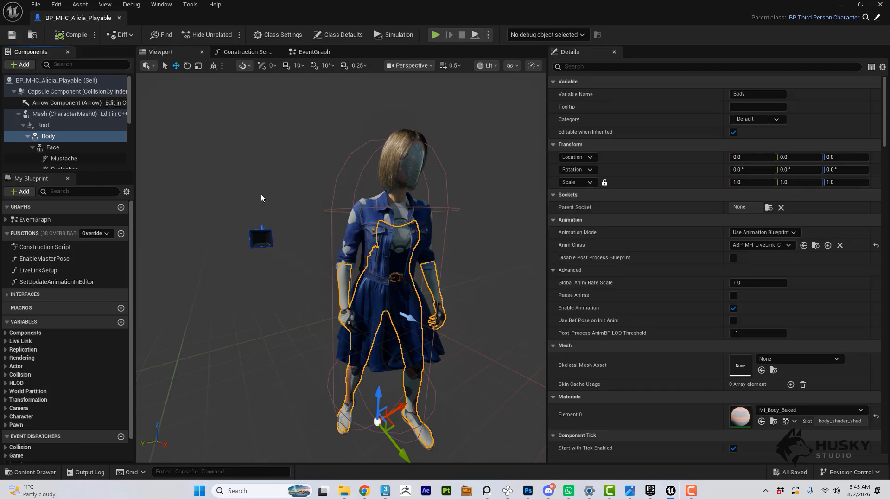
Turn off Visible in the rendering properties of the inherited mannequin Mesh component.
{"action": "left_click", "coordinate": [379, 193]}
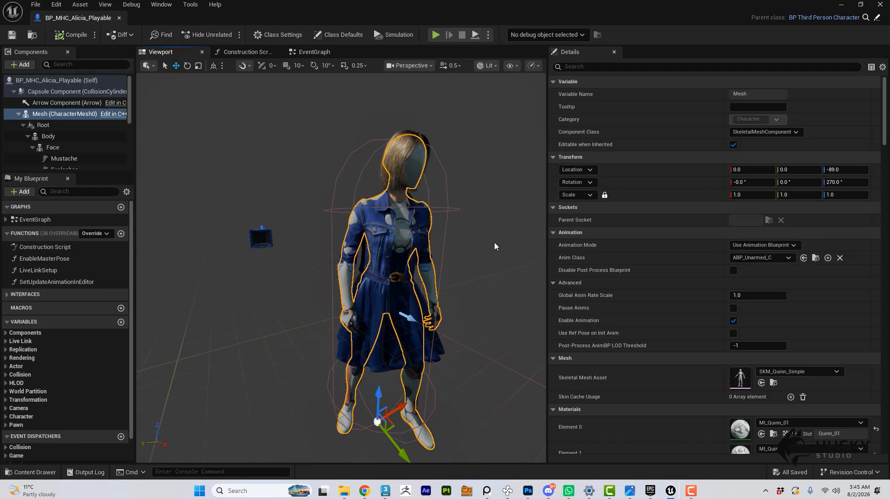
{"action": "left_click", "coordinate": [609, 66]}
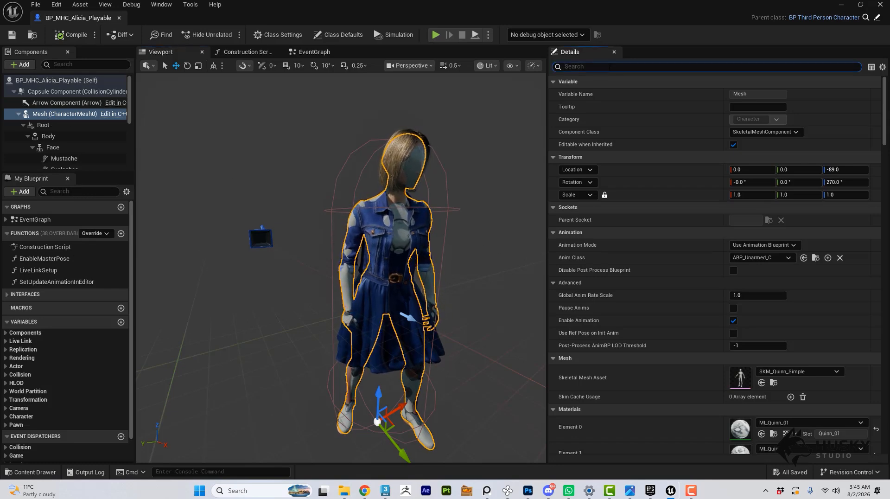
{"action": "type", "text": "Vis"}
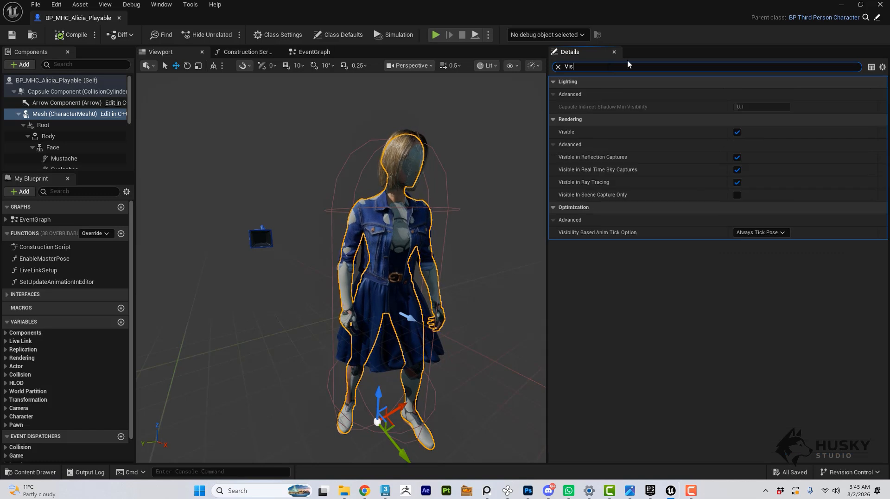
{"action": "left_click", "coordinate": [737, 132]}
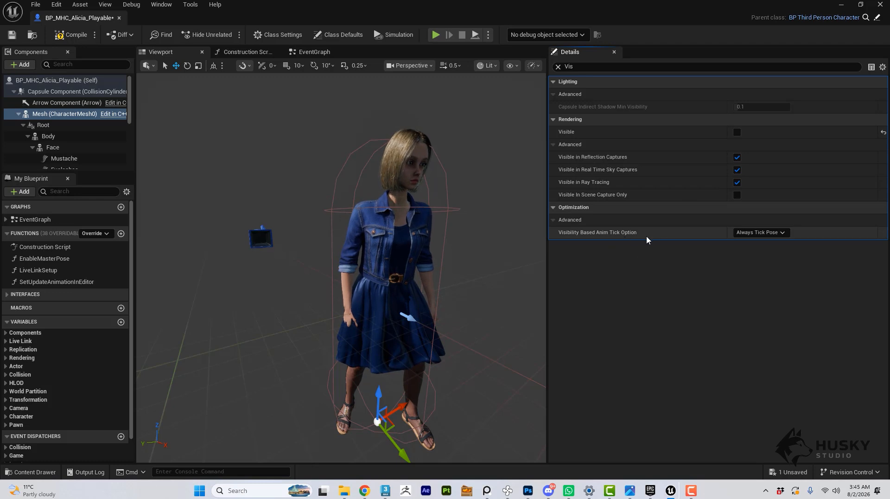
Set the Mesh's Visibility Based Anim Tick Option to Always Tick Pose and Refresh Bones, and compile, save and close the blueprint.
{"action": "left_click", "coordinate": [754, 234]}
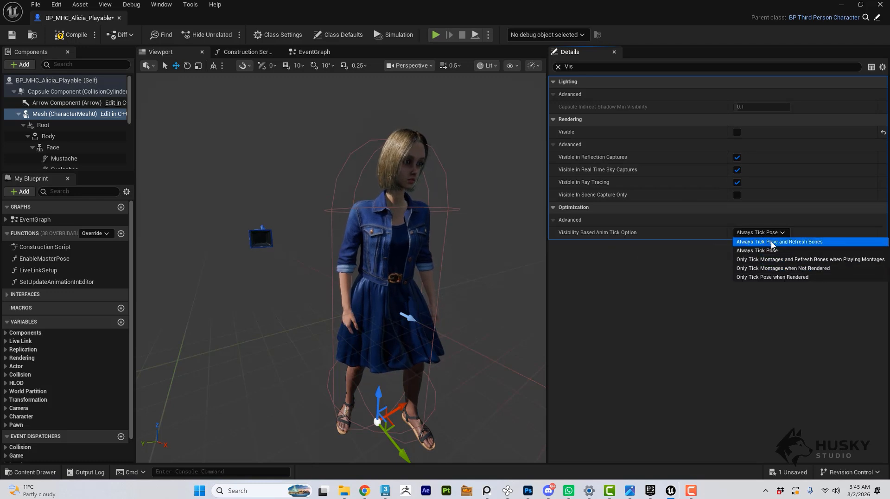
{"action": "left_click", "coordinate": [771, 242]}
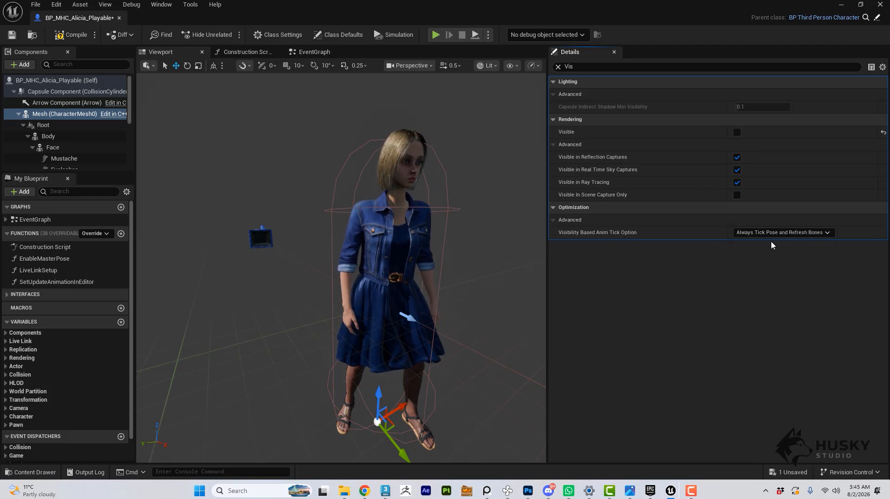
{"action": "left_click", "coordinate": [73, 39]}
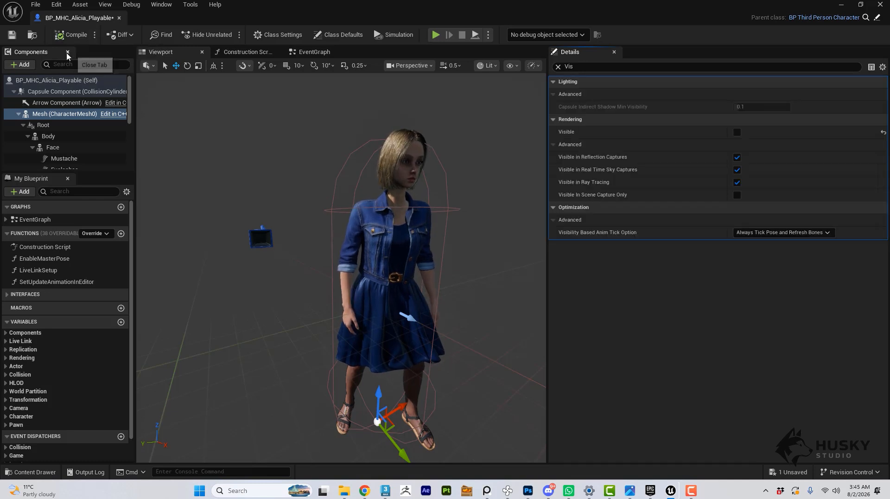
{"action": "left_click", "coordinate": [13, 39]}
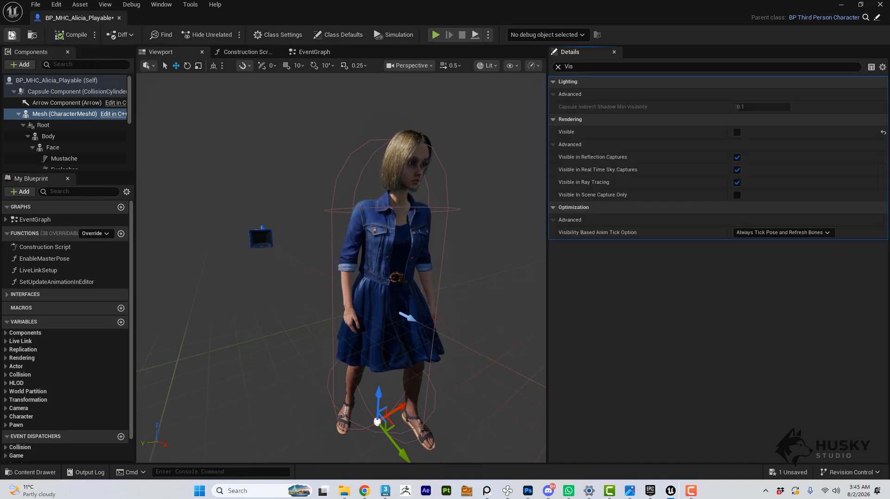
{"action": "left_click", "coordinate": [119, 18]}
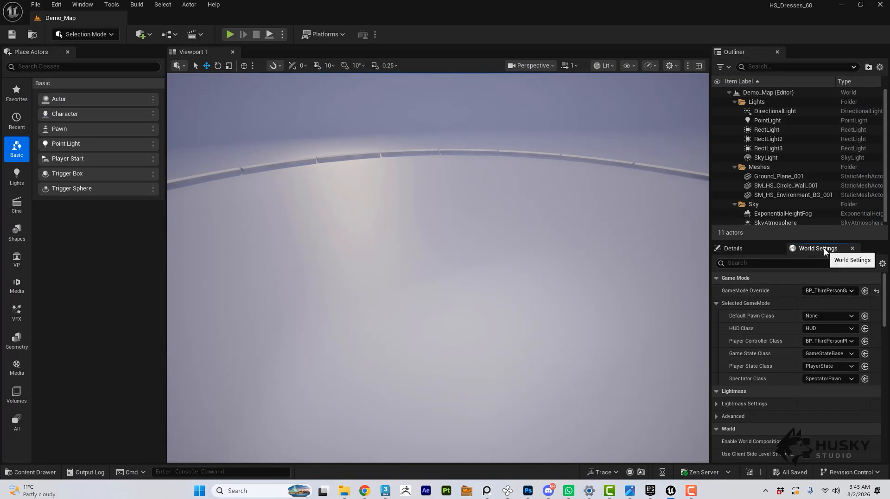
Assign the BP_MHC_Alicia_Playable blueprint as the Default Pawn Class in Demo_Map's World Settings.
{"action": "left_click", "coordinate": [811, 249]}
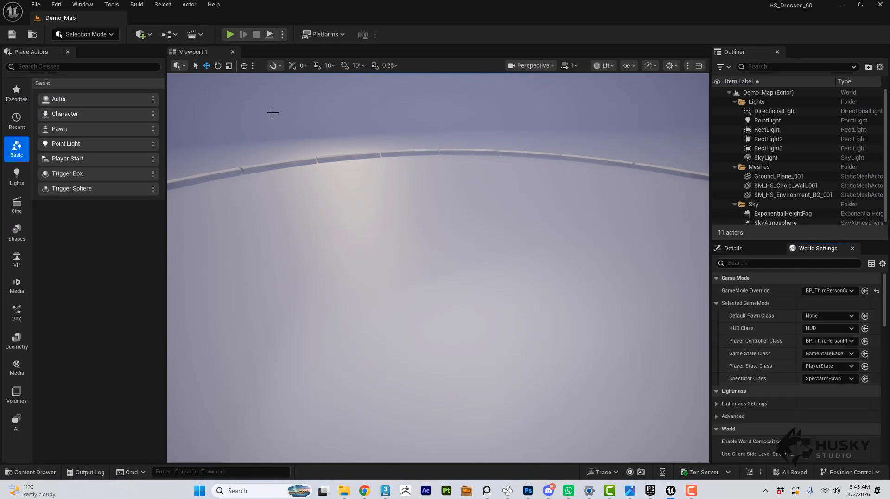
{"action": "left_click", "coordinate": [83, 5]}
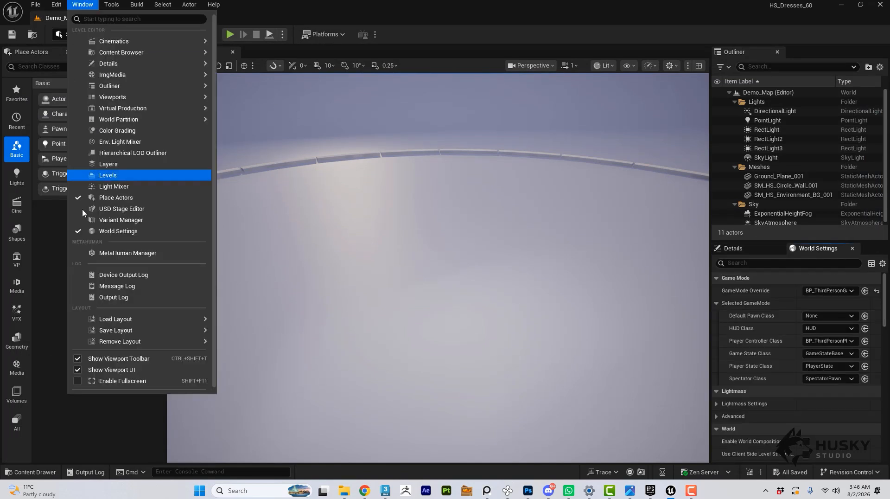
{"action": "left_click", "coordinate": [112, 233]}
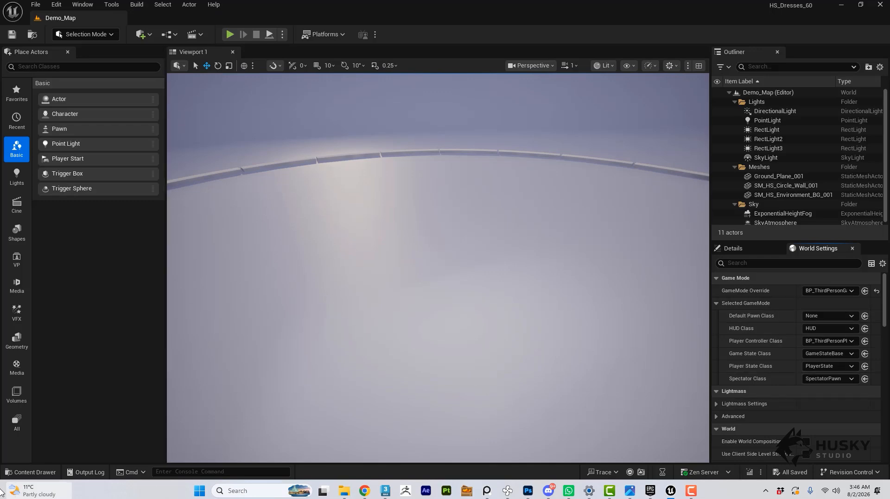
{"action": "left_click", "coordinate": [35, 472]}
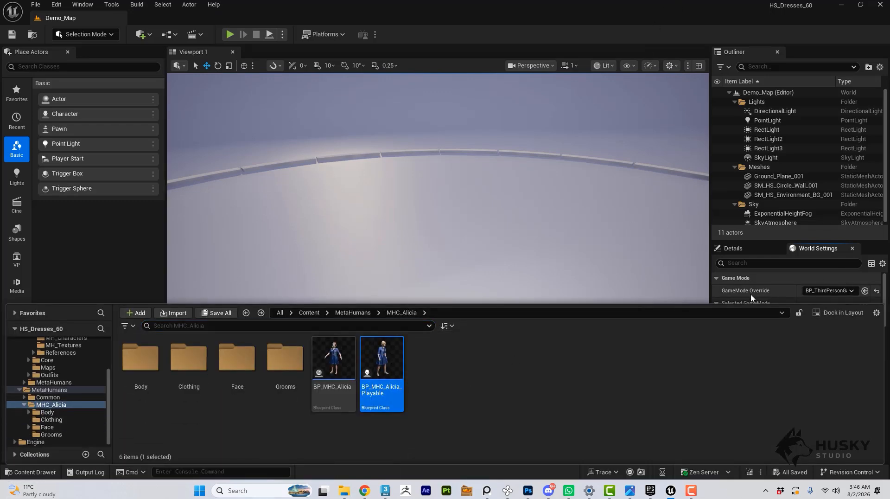
{"action": "left_click", "coordinate": [750, 294]}
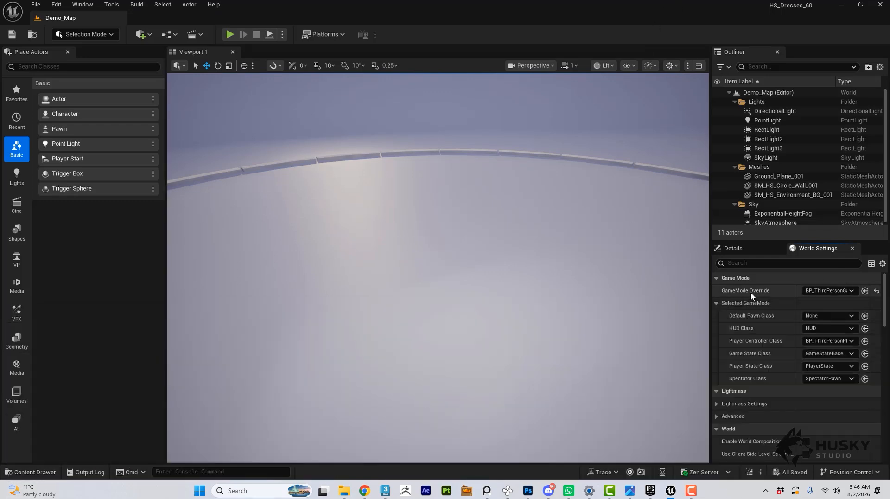
{"action": "left_click", "coordinate": [864, 316]}
Play the level in the viewport and run the character around in all directions, examining the dress's movement from several angles.
{"action": "left_click_drag", "start_coordinate": [606, 244], "coordinate": [605, 239]}
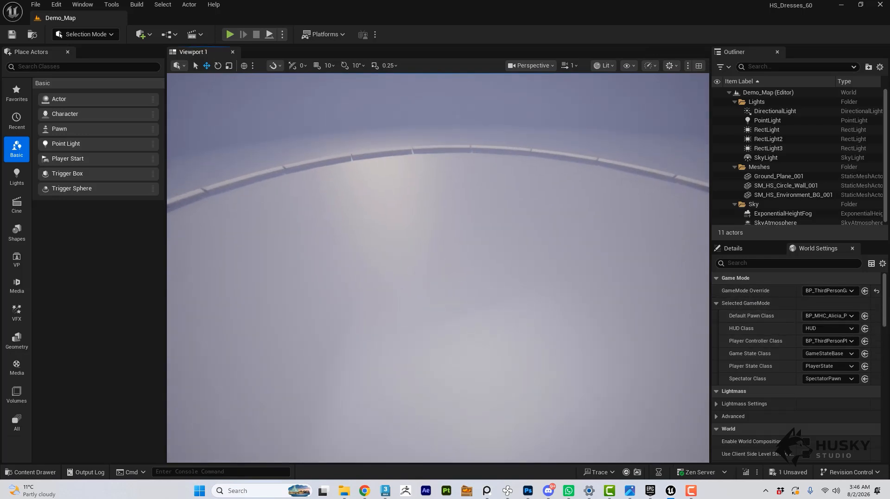
{"action": "right_click_drag", "start_coordinate": [606, 238], "coordinate": [570, 264]}
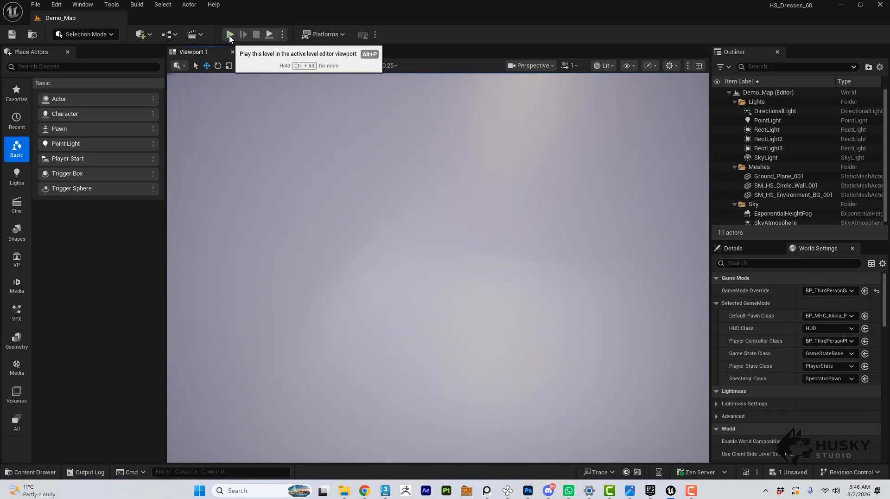
{"action": "left_click", "coordinate": [230, 34]}
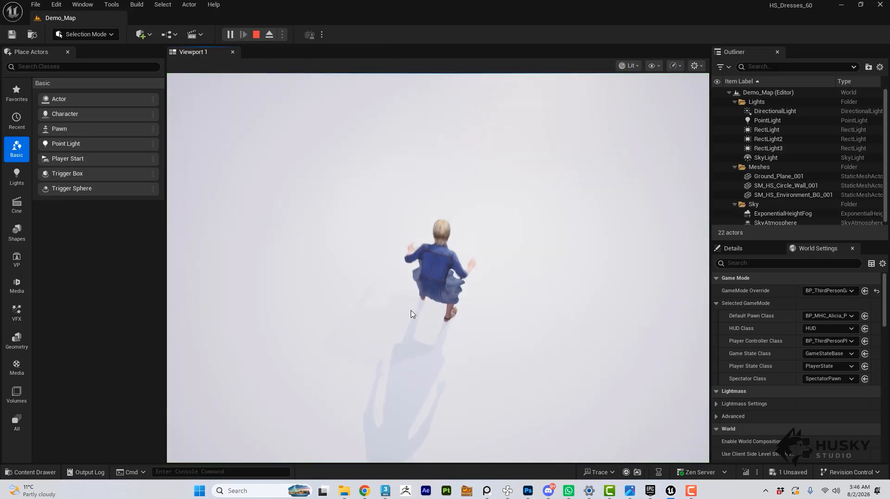
{"action": "left_click", "coordinate": [411, 314]}
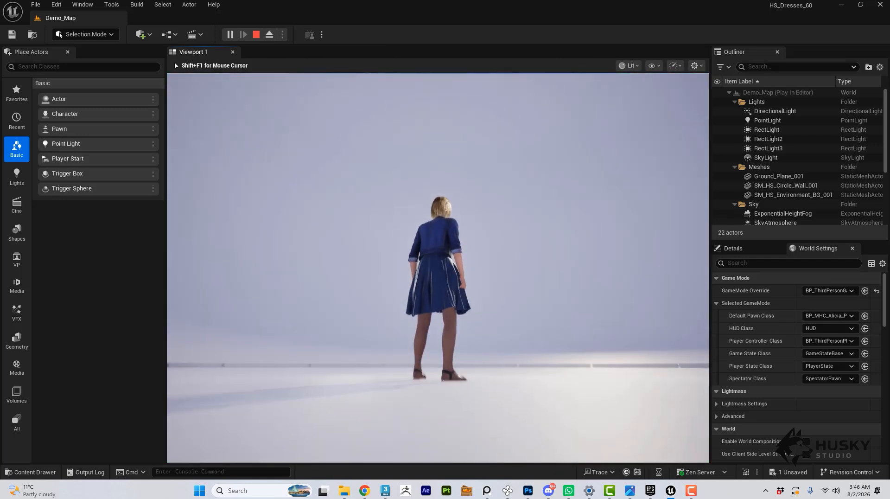
{"action": "key", "text": "w"}
{"action": "key", "text": "a"}
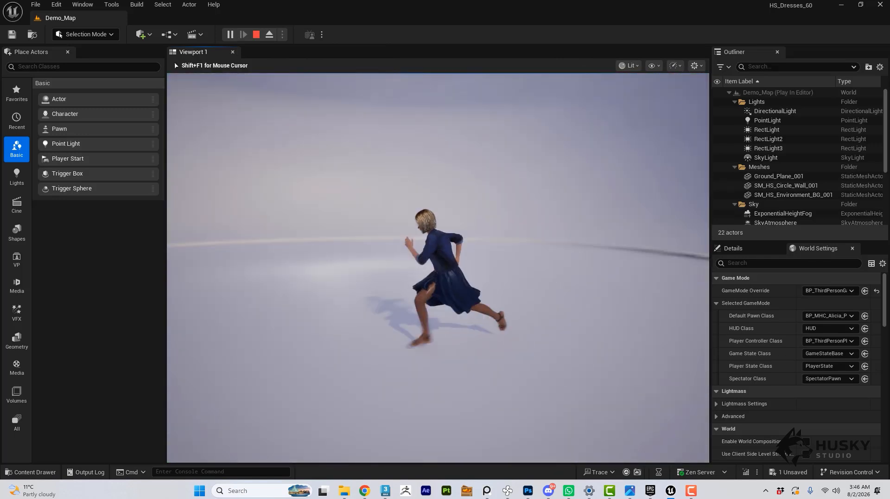
{"action": "key", "text": "s"}
{"action": "key", "text": "d"}
{"action": "key", "text": "a"}
{"action": "key", "text": "w"}
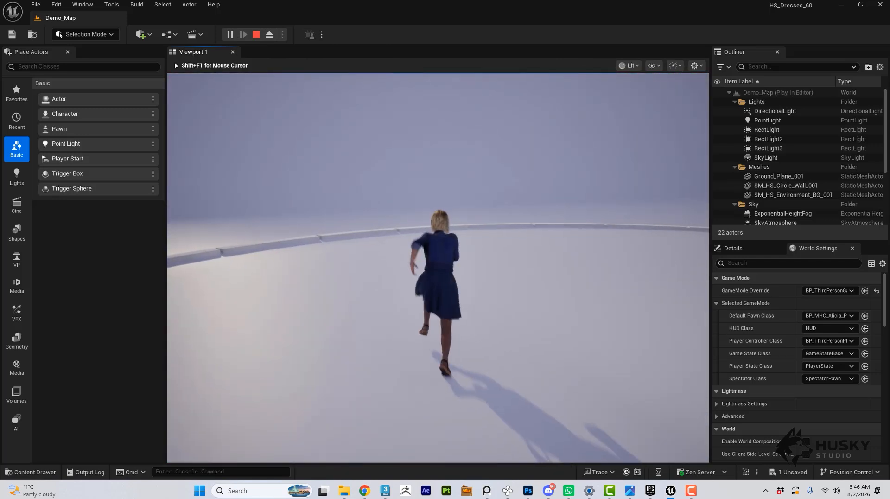
{"action": "key", "text": "w"}
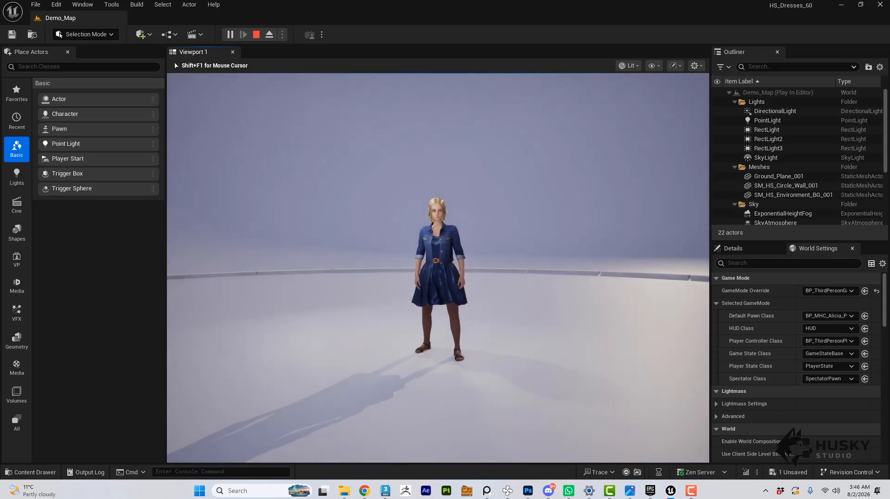
{"action": "key", "text": "d"}
{"action": "key", "text": "w"}
{"action": "key", "text": "a"}
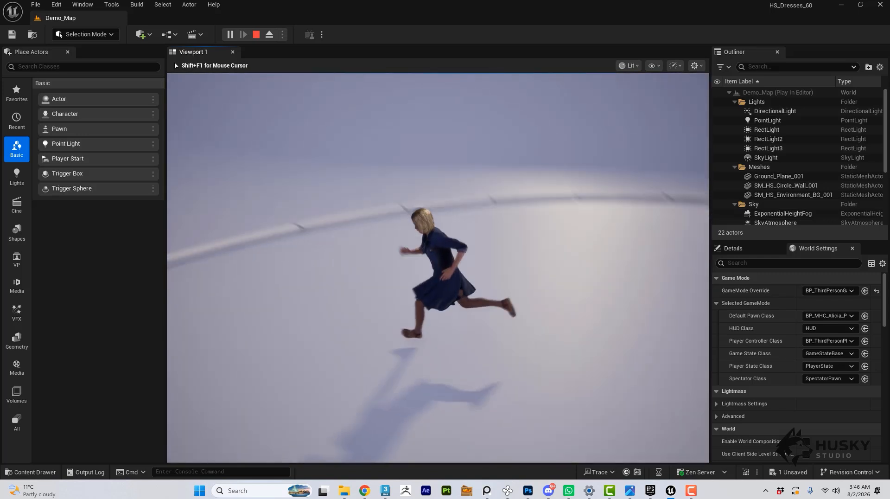
{"action": "key", "text": "s"}
{"action": "key", "text": "d"}
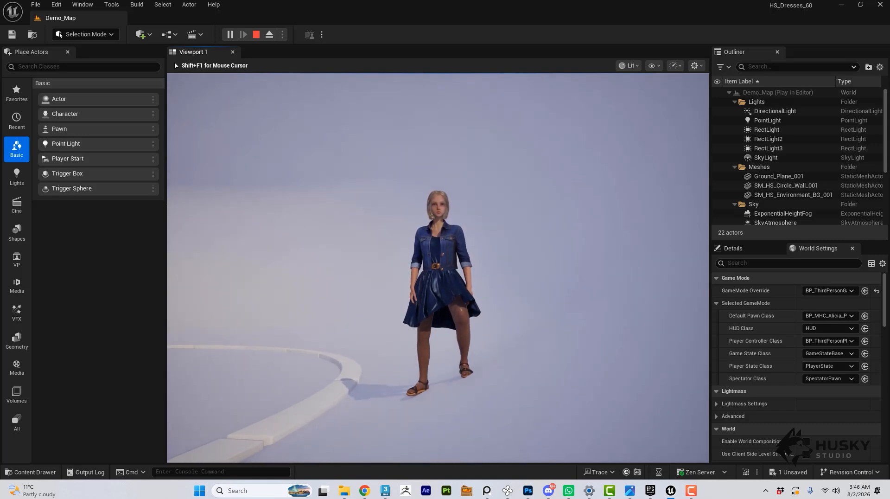
{"action": "key", "text": "w"}
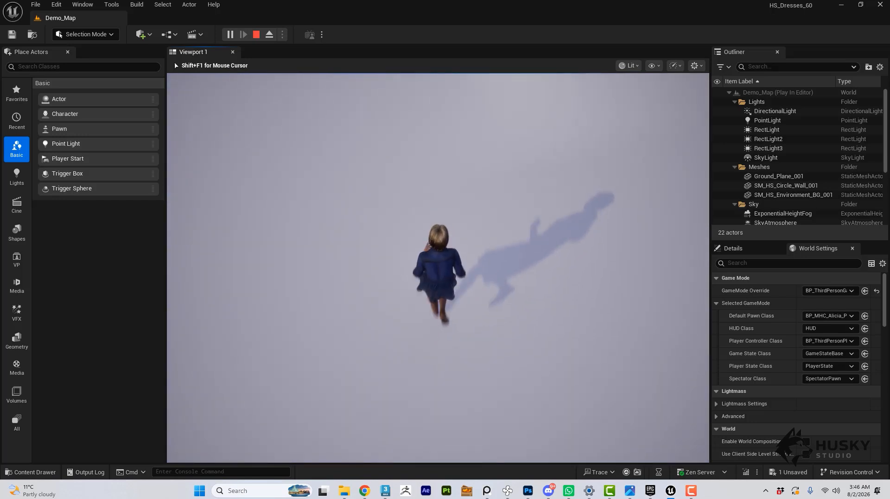
{"action": "key", "text": "s"}
{"action": "key", "text": "w"}
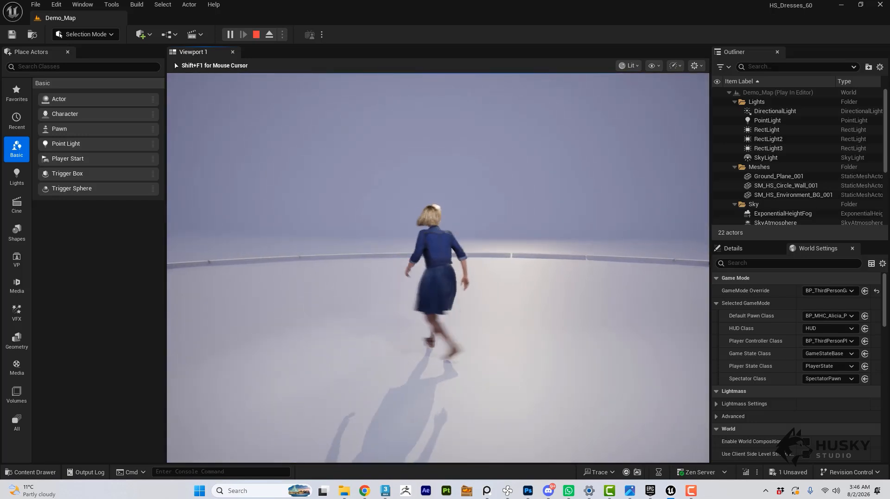
{"action": "key", "text": "w"}
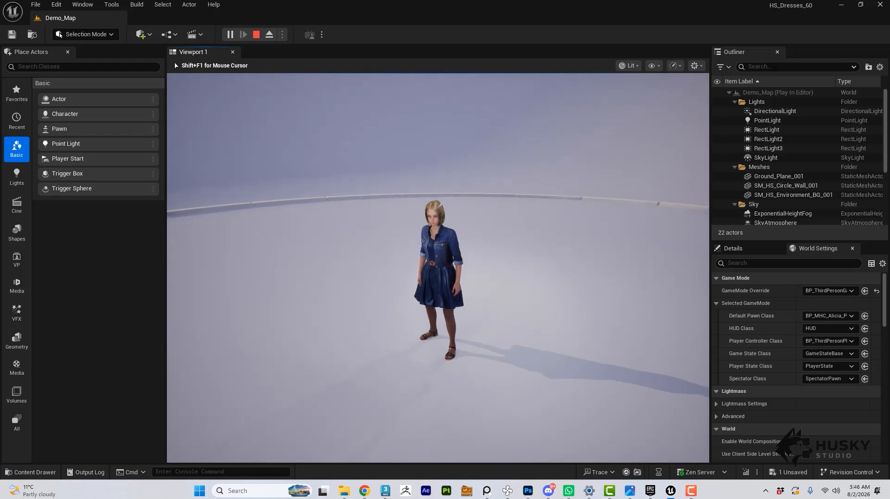
{"action": "key", "text": "w"}
{"action": "key", "text": "a"}
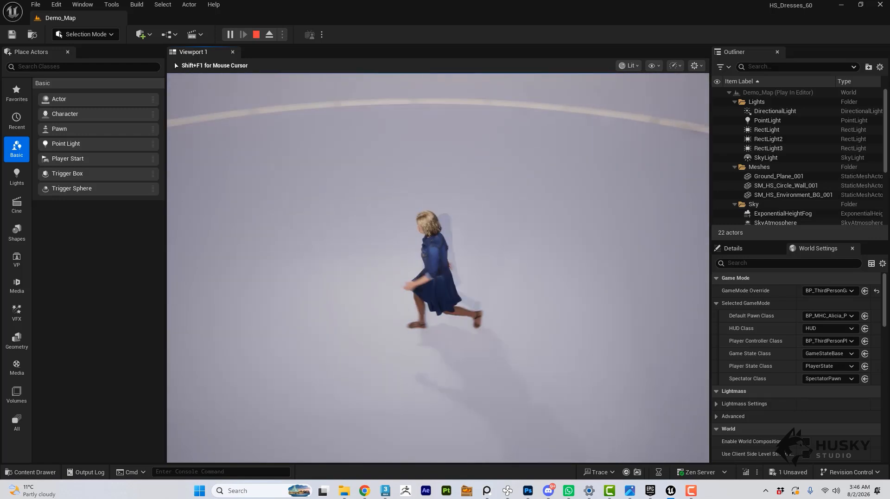
{"action": "key", "text": "s"}
{"action": "key", "text": "d"}
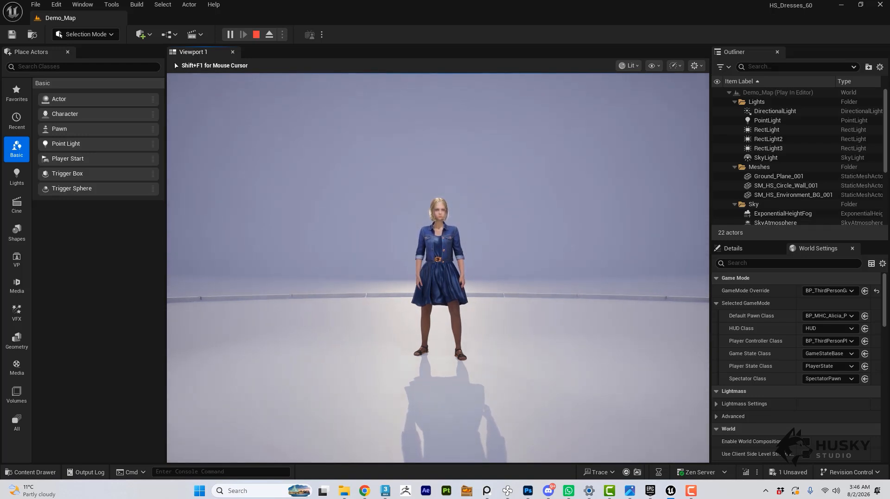
{"action": "key", "text": "w"}
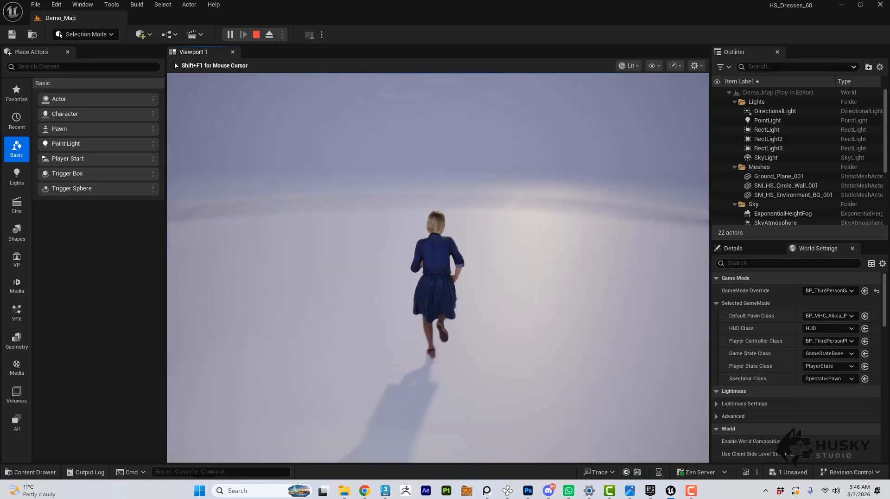
{"action": "key", "text": "w"}
{"action": "key", "text": "s"}
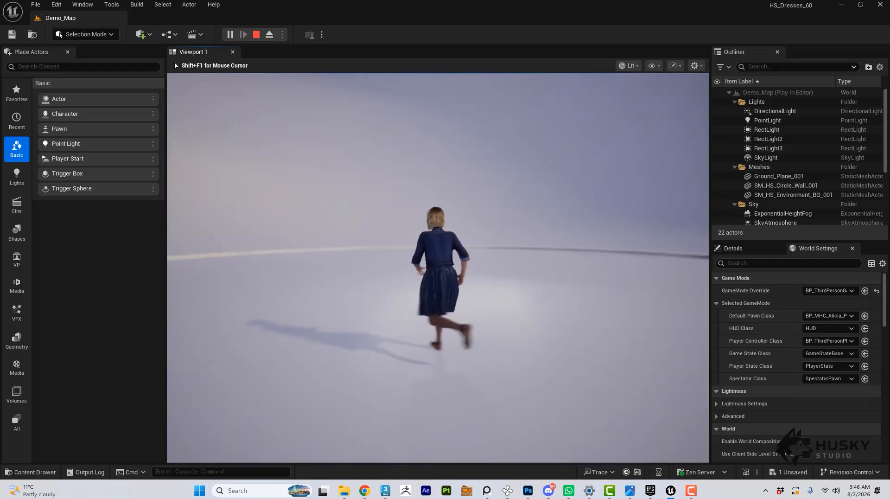
{"action": "key", "text": "w"}
{"action": "key", "text": "a"}
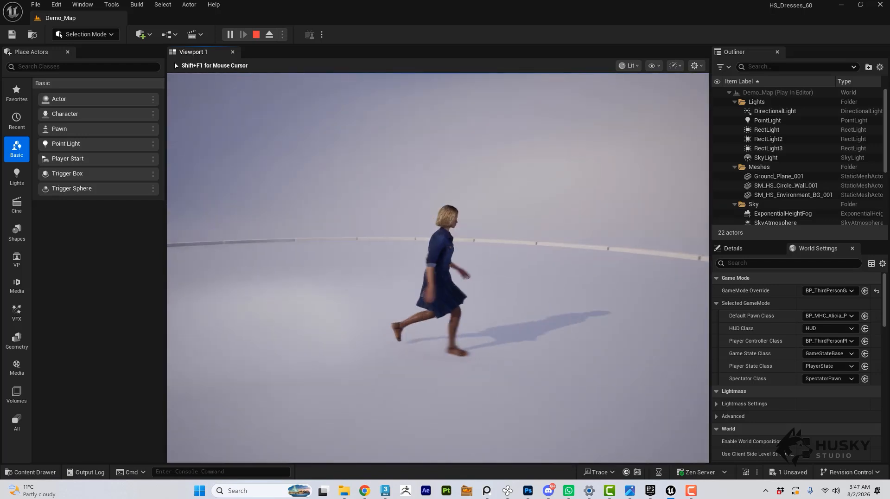
{"action": "key", "text": "s"}
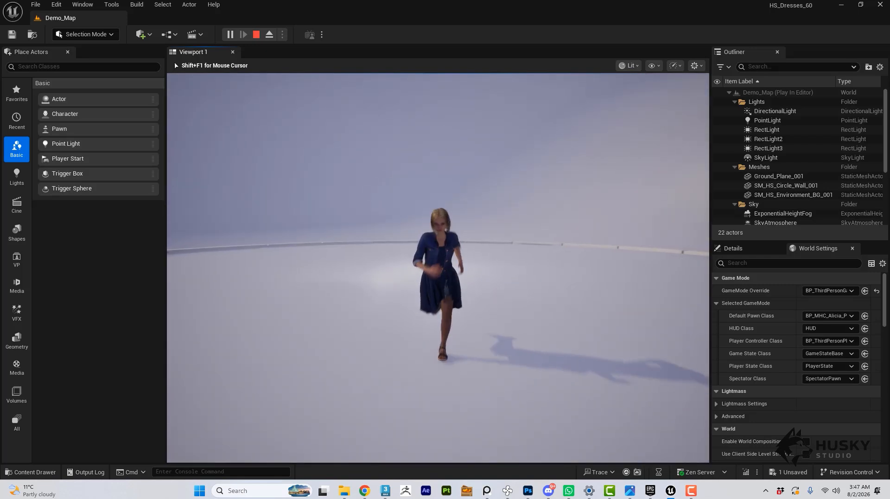
{"action": "key", "text": "w"}
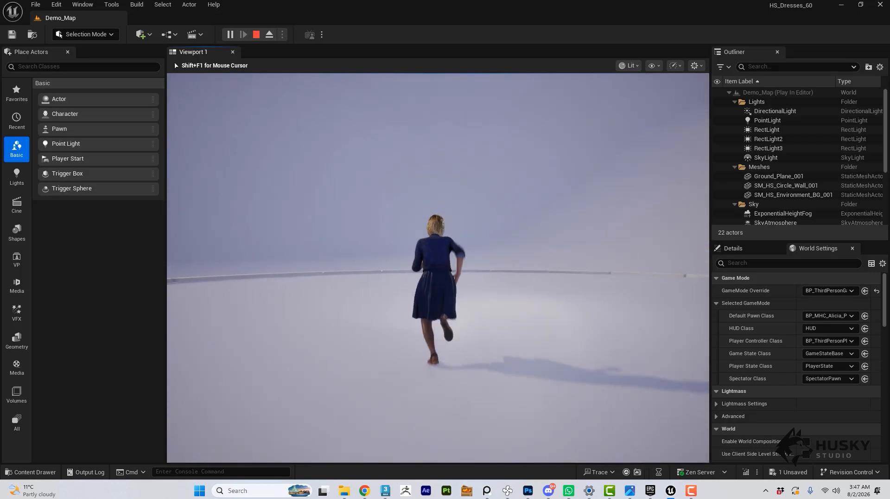
{"action": "key", "text": "w"}
{"action": "key", "text": "s"}
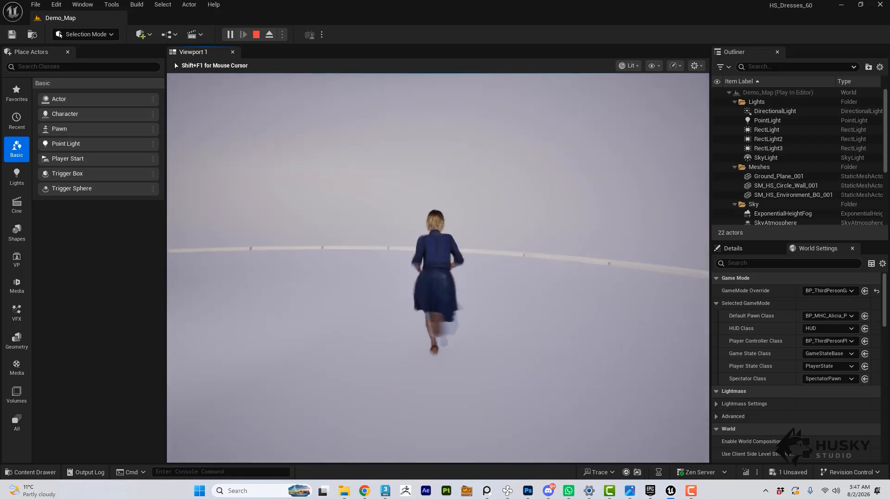
{"action": "key", "text": "a"}
{"action": "key", "text": "w"}
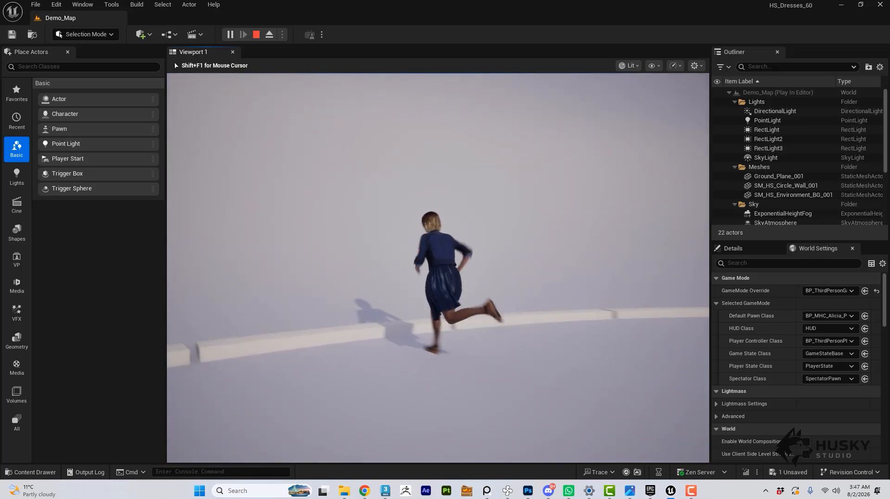
{"action": "key", "text": "d"}
{"action": "key", "text": "s"}
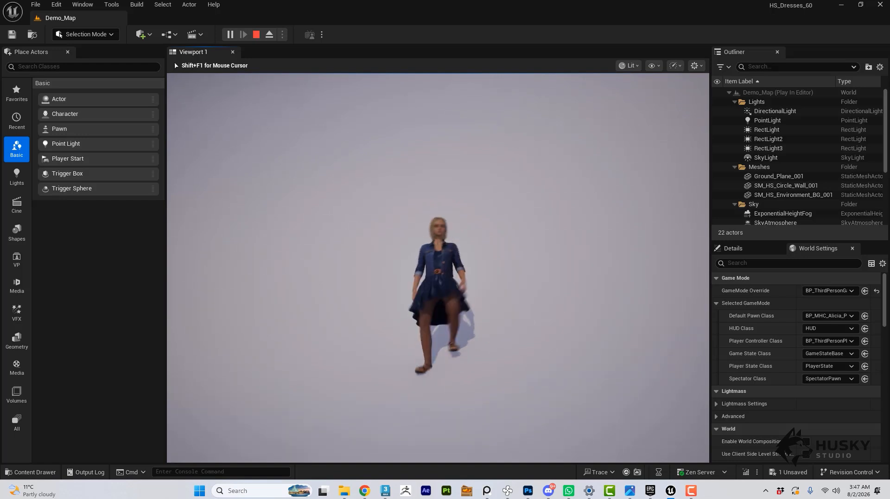
Test the character's jump while running forward, and end the play session.
{"action": "key", "text": "w"}
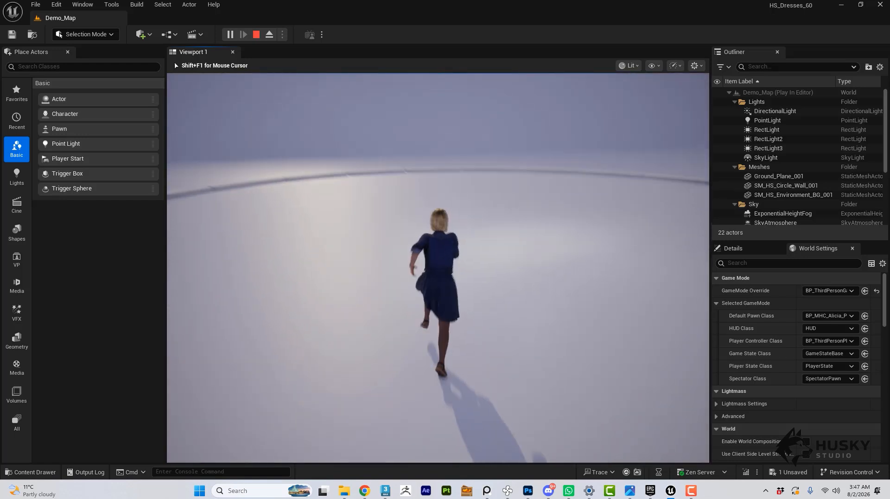
{"action": "key", "text": "space"}
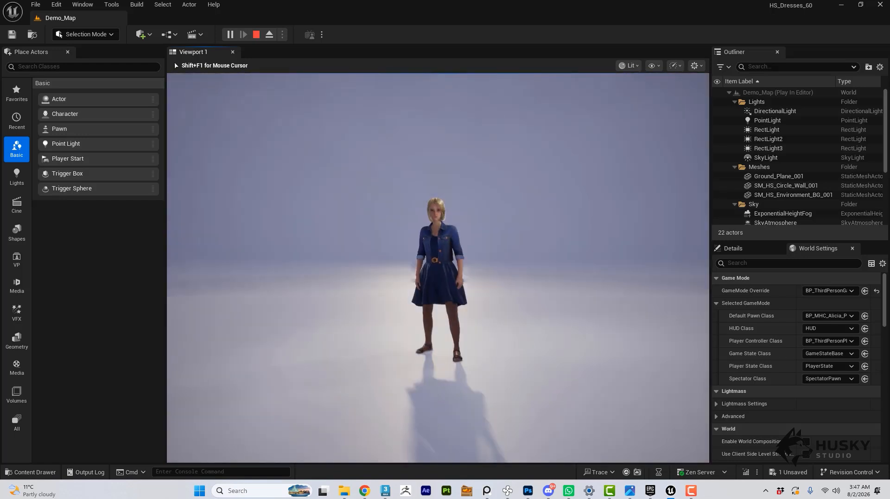
{"action": "key", "text": "w"}
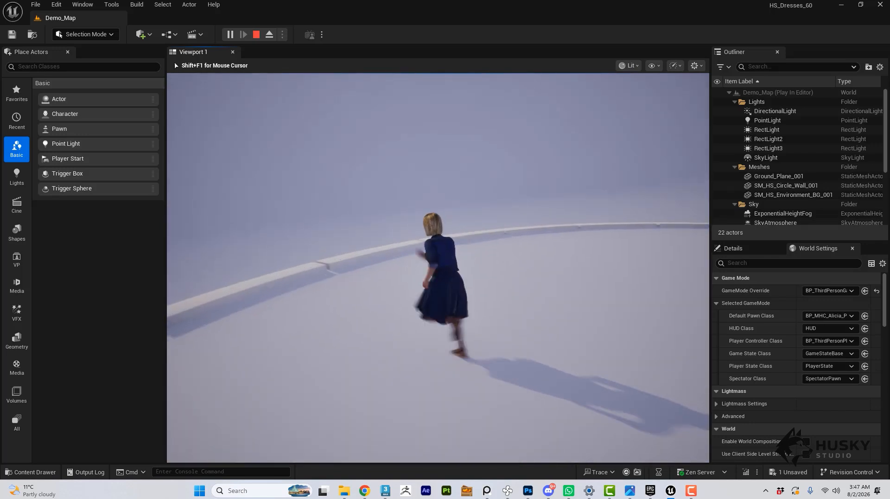
{"action": "key", "text": "space"}
{"action": "key", "text": "w"}
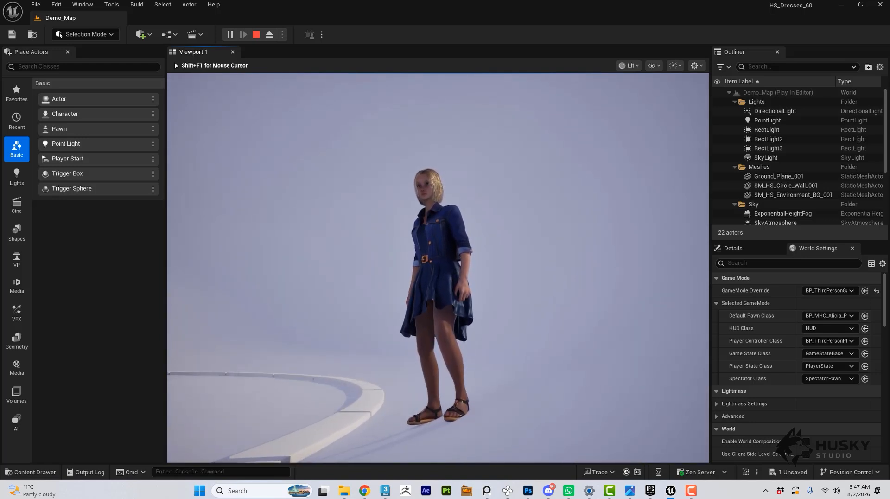
{"action": "key", "text": "Escape"}
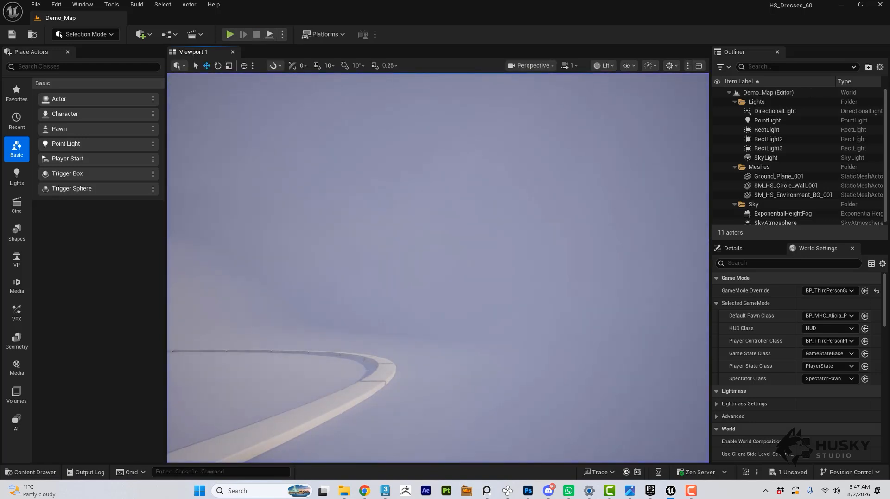
Open the MHC_Alicia_Outfits skeletal mesh from the Clothing folder of MHC_Alicia.
{"action": "right_click_drag", "start_coordinate": [539, 274], "coordinate": [396, 308]}
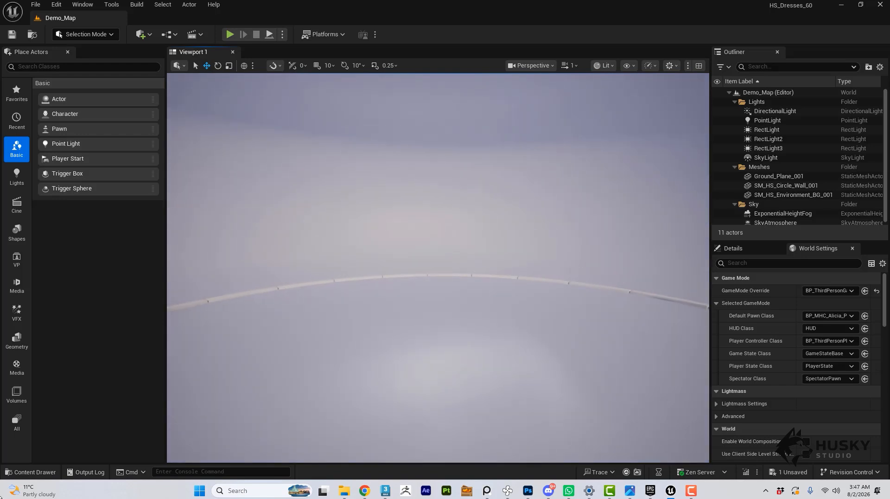
{"action": "left_click", "coordinate": [32, 472]}
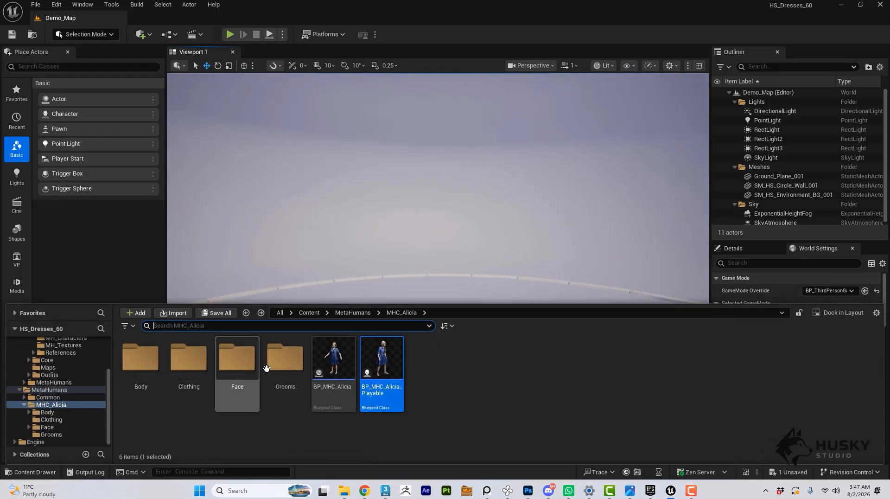
{"action": "double_click", "coordinate": [191, 364]}
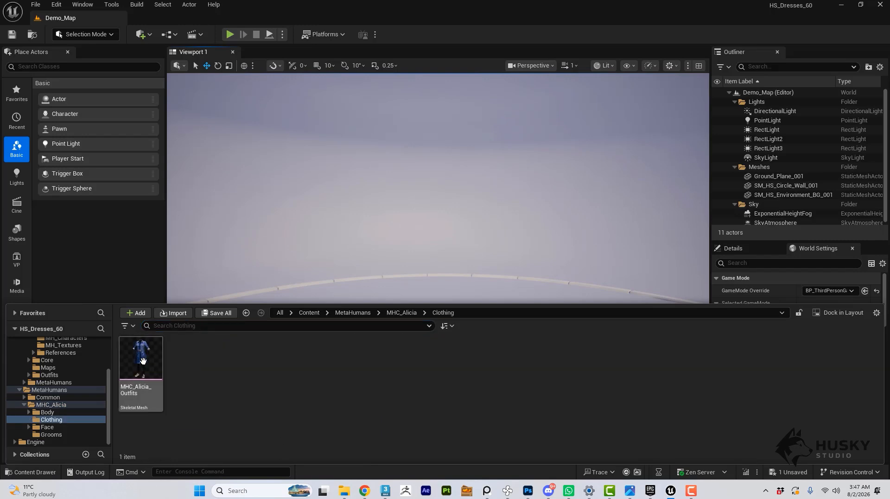
{"action": "double_click", "coordinate": [145, 360]}
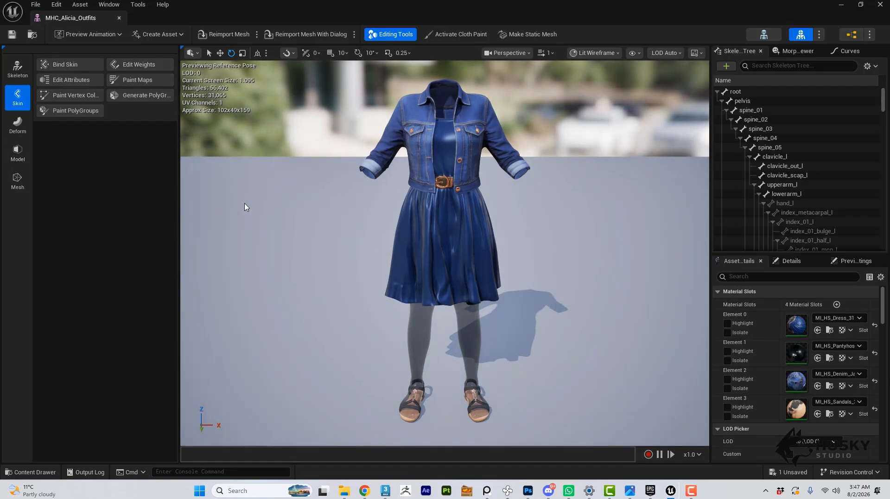
Start Edit Weights on the outfit in Mesh mode, select a band of lower-leg vertices and flood the selection across the whole pantyhose.
{"action": "left_click", "coordinate": [121, 65]}
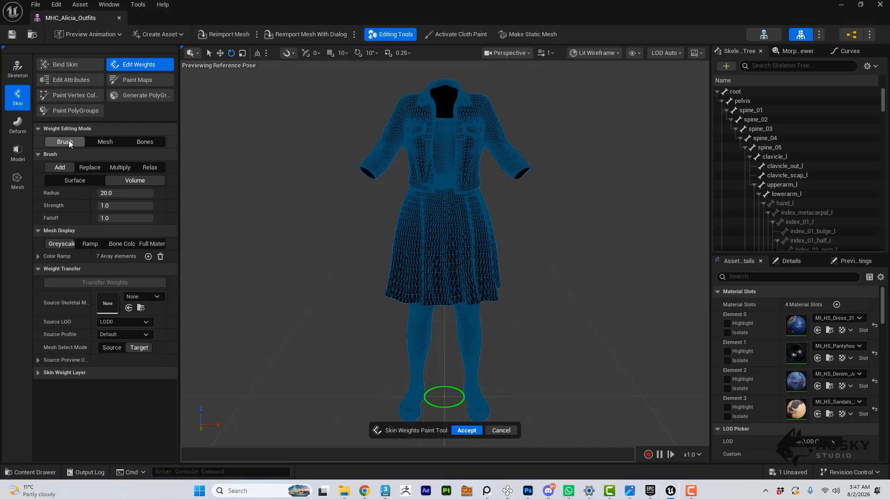
{"action": "left_click", "coordinate": [103, 142]}
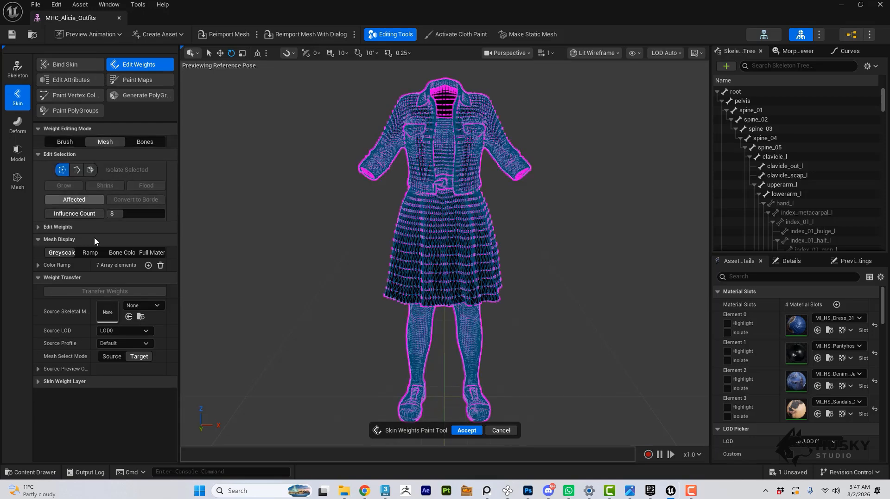
{"action": "left_click_drag", "start_coordinate": [514, 358], "coordinate": [404, 343]}
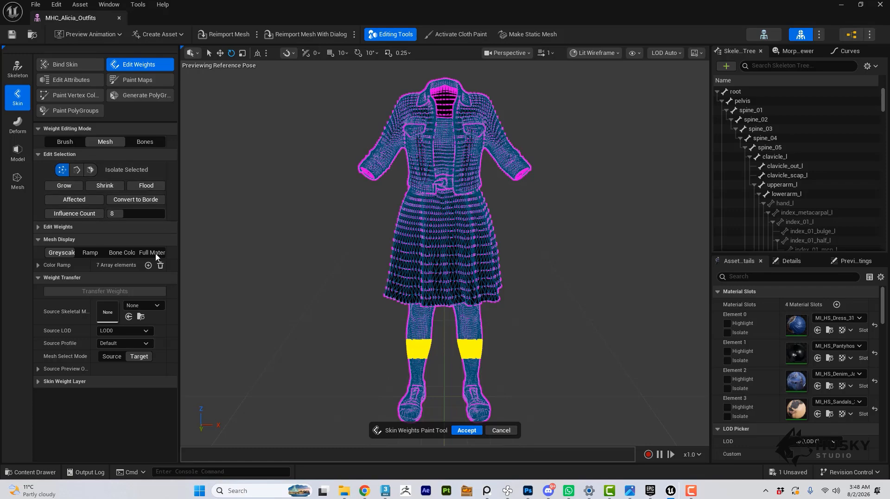
{"action": "left_click", "coordinate": [153, 185]}
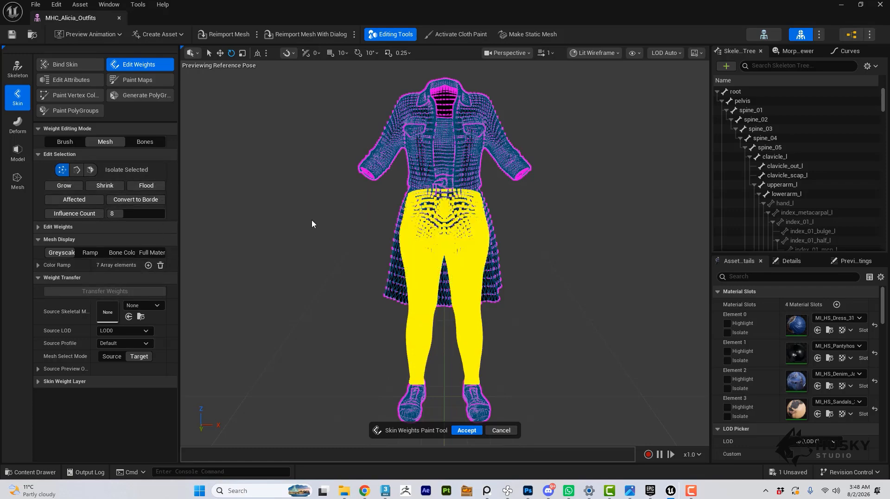
{"action": "right_click_drag", "start_coordinate": [291, 231], "coordinate": [311, 306]}
{"action": "scroll", "coordinate": [292, 230], "scroll_direction": "down", "scroll_amount": 2}
{"action": "scroll", "coordinate": [312, 306], "scroll_direction": "down", "scroll_amount": 1}
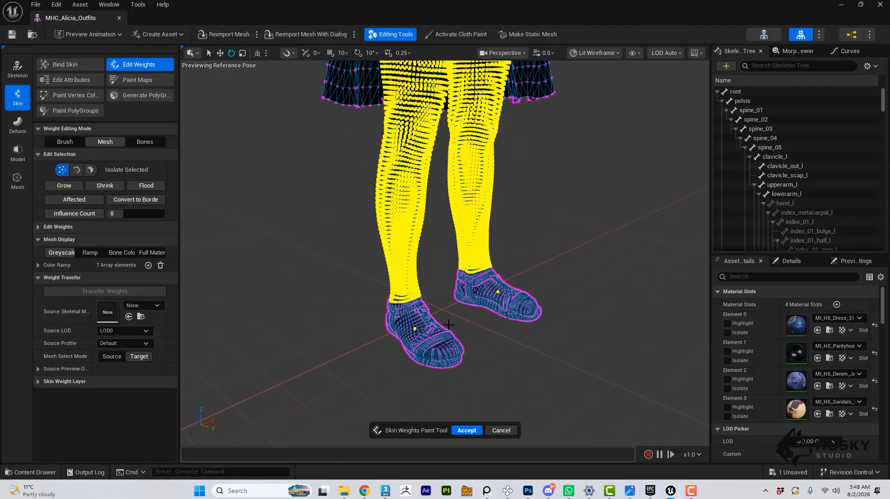
Extend the vertex selection by flooding it across both sandals and the whole dress skirt, keeping the pantyhose selected.
{"action": "left_click", "coordinate": [154, 189]}
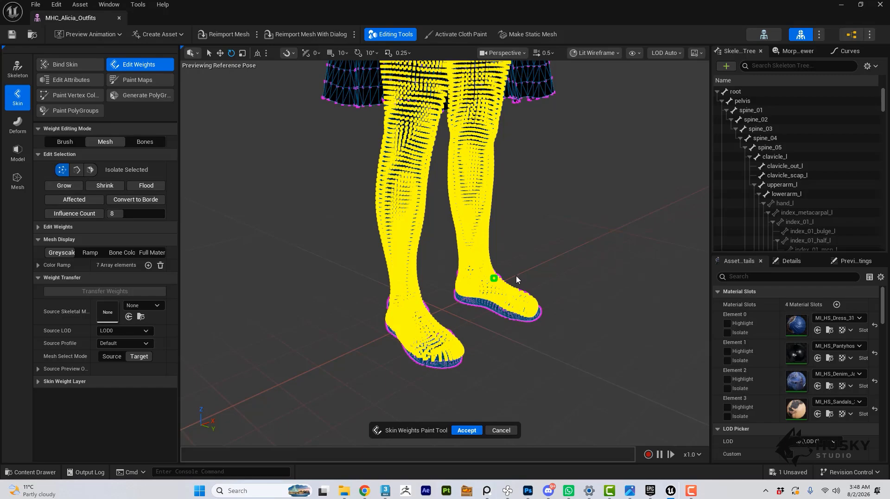
{"action": "right_click_drag", "start_coordinate": [515, 276], "coordinate": [503, 254]}
{"action": "mouse_move", "coordinate": [290, 303]}
{"action": "right_mouse_down"}
{"action": "mouse_move", "coordinate": [287, 278]}
{"action": "mouse_move", "coordinate": [315, 304]}
{"action": "mouse_move", "coordinate": [290, 301]}
{"action": "right_mouse_up"}
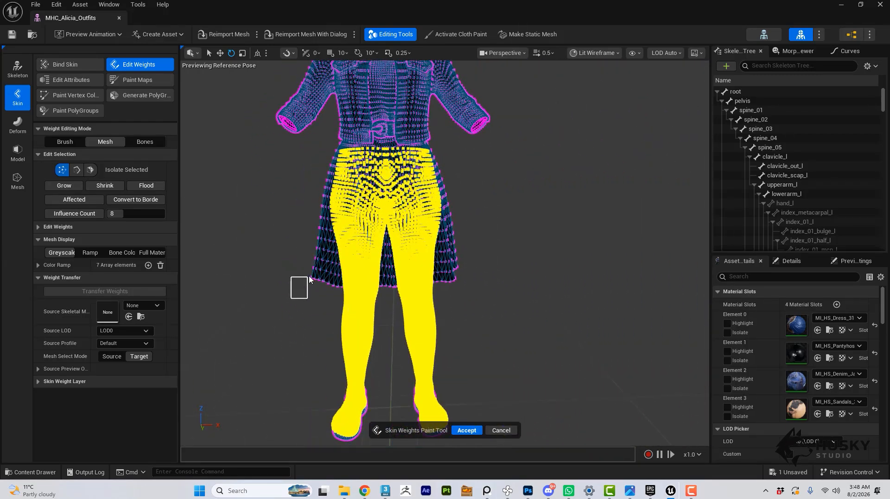
{"action": "left_click", "coordinate": [154, 189]}
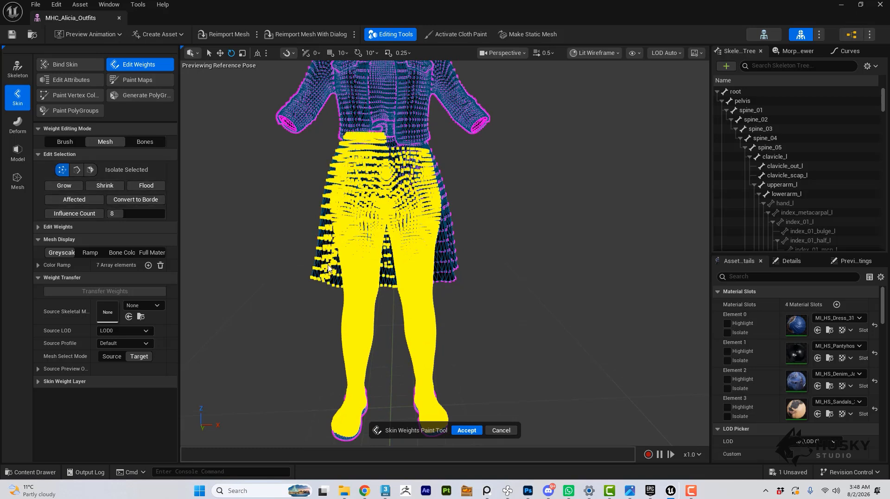
{"action": "left_click", "coordinate": [152, 187]}
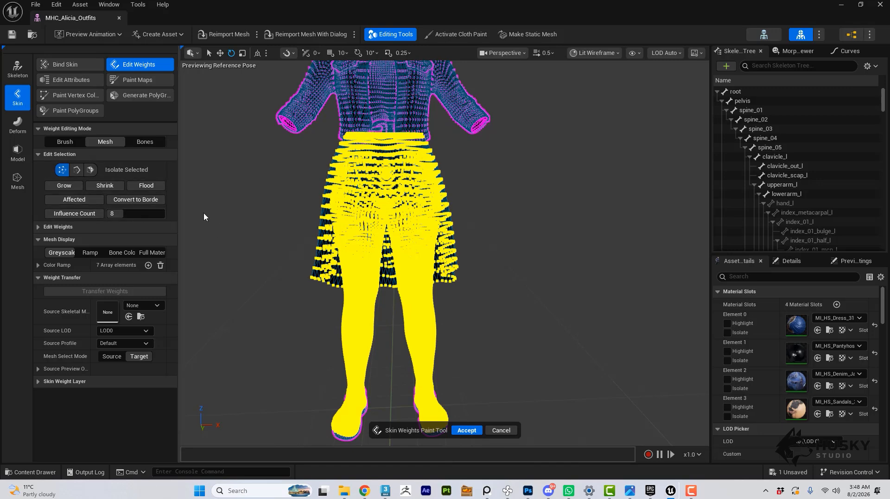
Assign SKM_MHC_Alicia_BodyMesh from the MHC_Alicia Body folder as the source skeletal mesh for the weight transfer.
{"action": "left_click", "coordinate": [51, 472]}
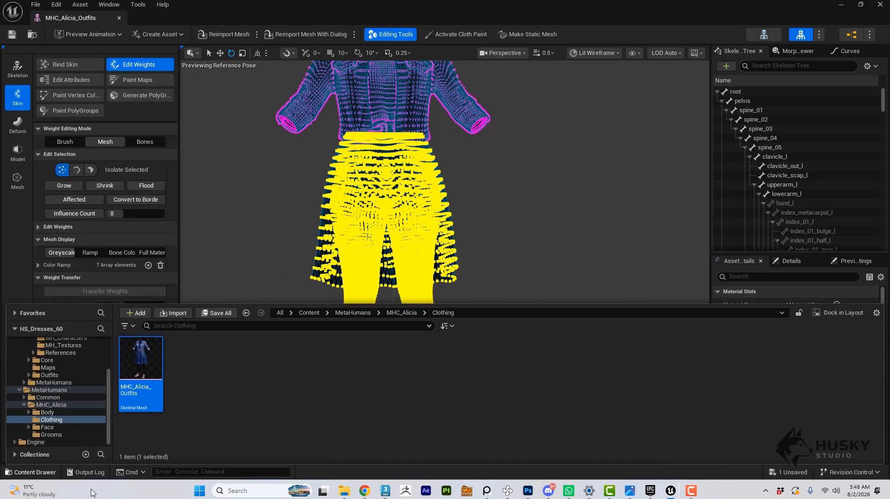
{"action": "left_click", "coordinate": [391, 312]}
{"action": "double_click", "coordinate": [140, 357]}
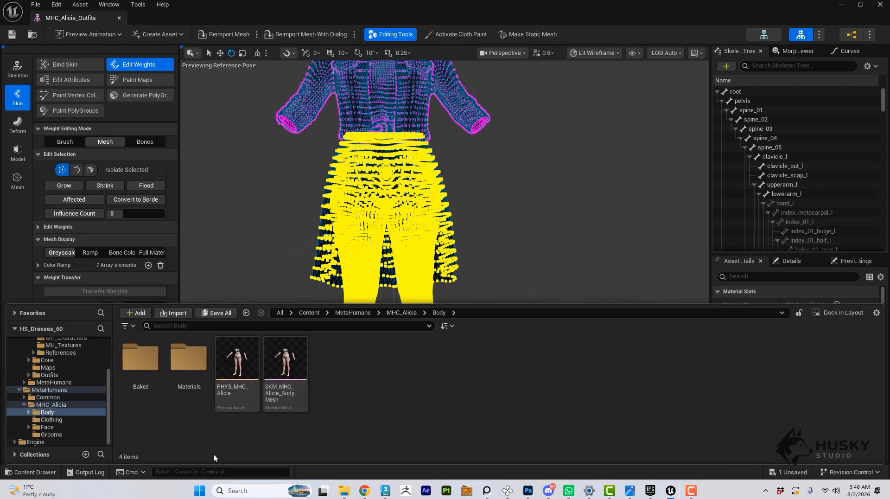
{"action": "left_click", "coordinate": [291, 360]}
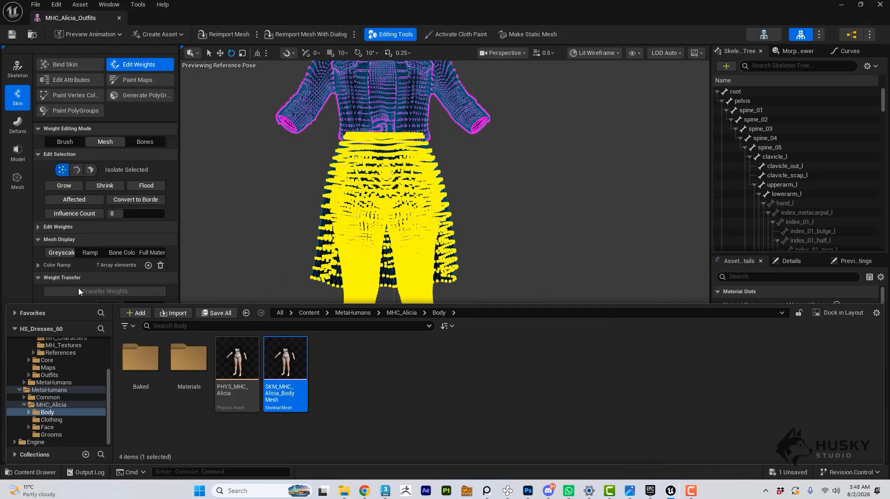
{"action": "left_click", "coordinate": [24, 248]}
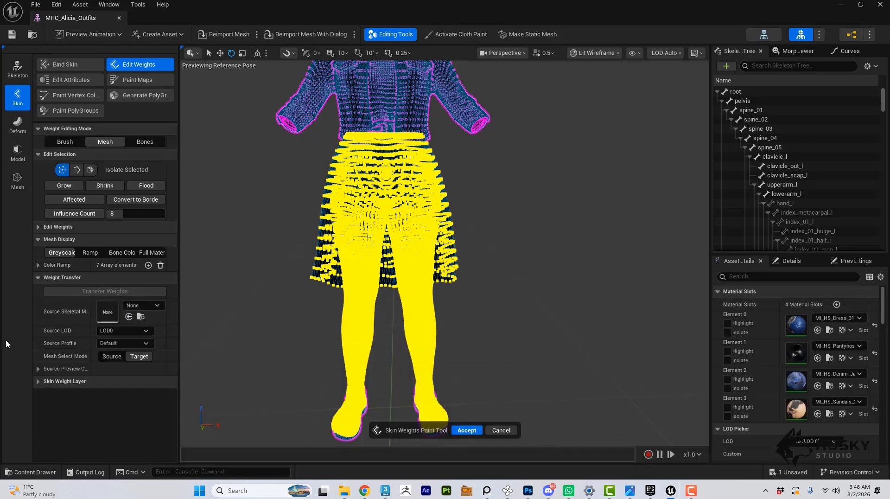
{"action": "left_click", "coordinate": [128, 316]}
Transfer the body's skin weights to the selected vertices, accept the edit, and save and close the outfit mesh.
{"action": "scroll", "coordinate": [342, 273], "scroll_direction": "down", "scroll_amount": 3}
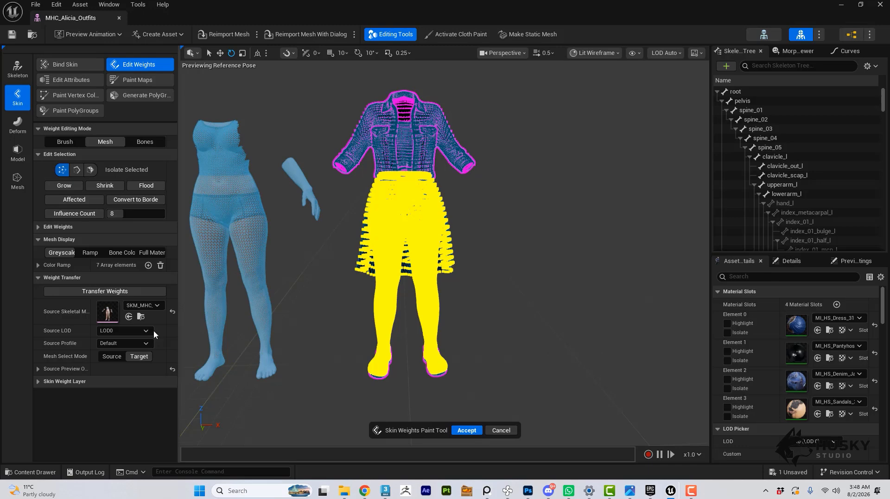
{"action": "left_click", "coordinate": [97, 291]}
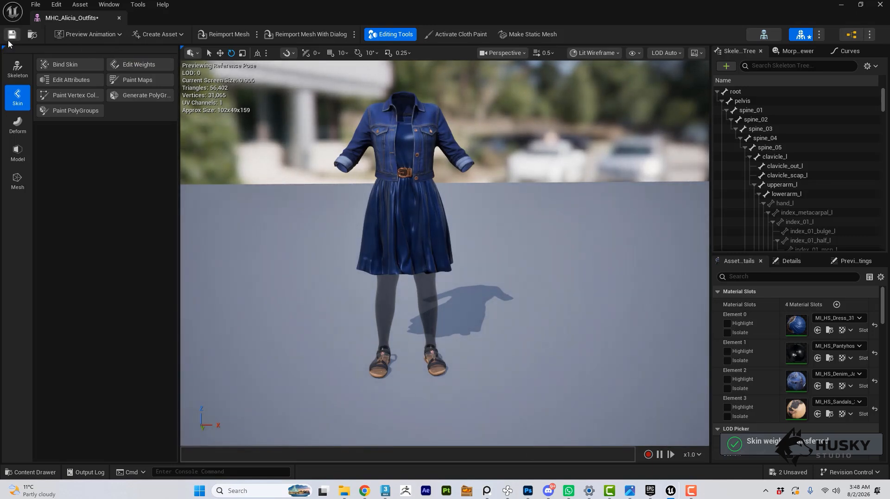
{"action": "key", "text": "ctrl+s"}
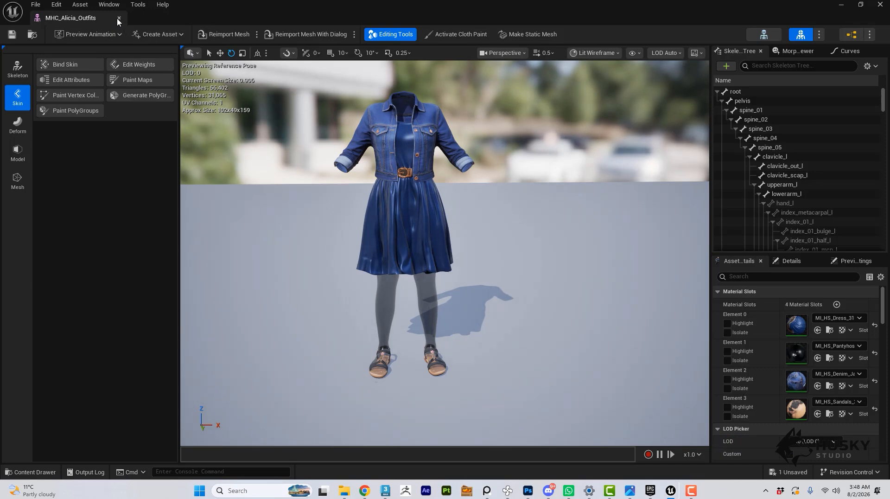
{"action": "left_click", "coordinate": [119, 18]}
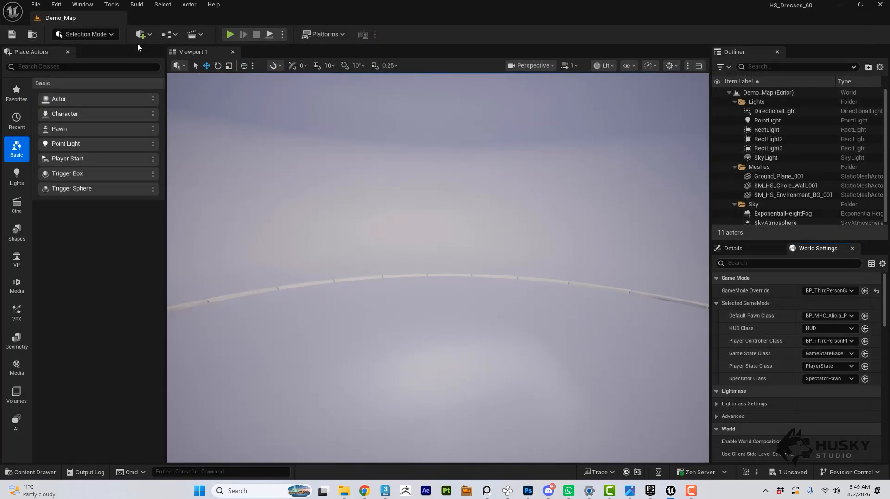
Play Demo_Map in the viewport and run the character in all directions, examining how the dress and pantyhose follow the legs.
{"action": "mouse_move", "coordinate": [427, 232]}
{"action": "right_mouse_down"}
{"action": "mouse_move", "coordinate": [431, 254]}
{"action": "mouse_move", "coordinate": [433, 247]}
{"action": "right_mouse_up"}
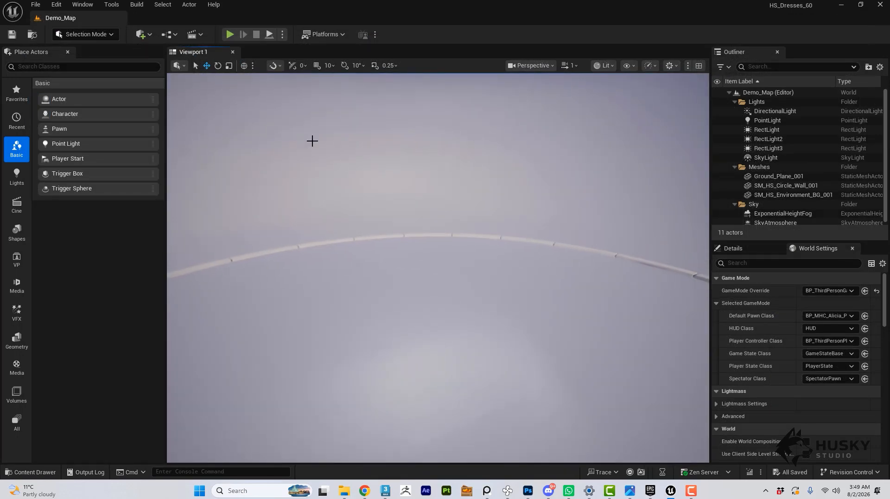
{"action": "left_click", "coordinate": [228, 35]}
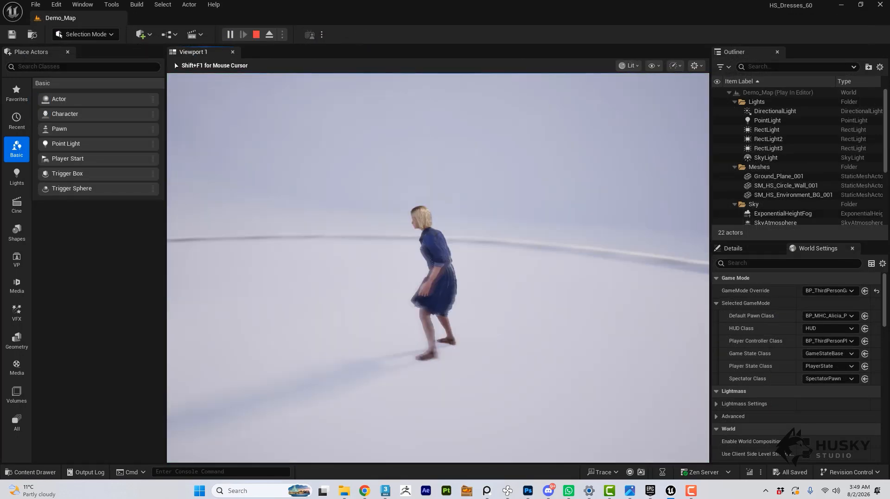
{"action": "key", "text": "s"}
{"action": "key", "text": "s"}
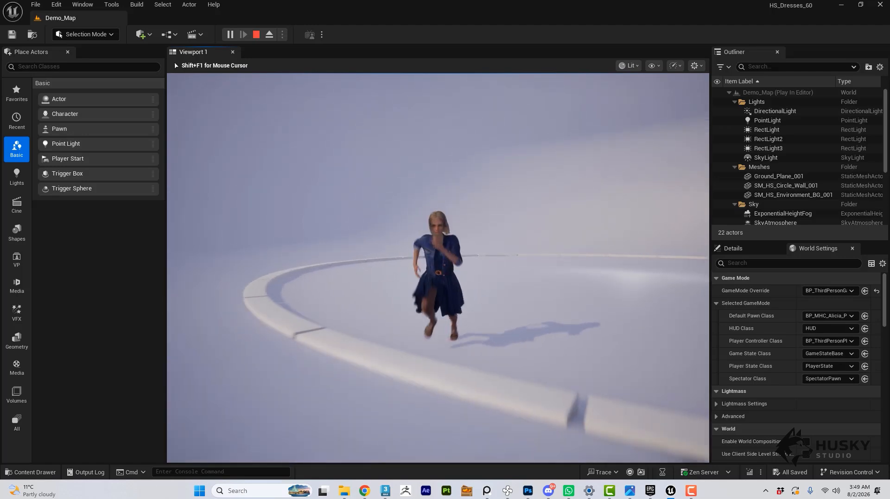
{"action": "key", "text": "d"}
{"action": "key", "text": "a"}
{"action": "key", "text": "s"}
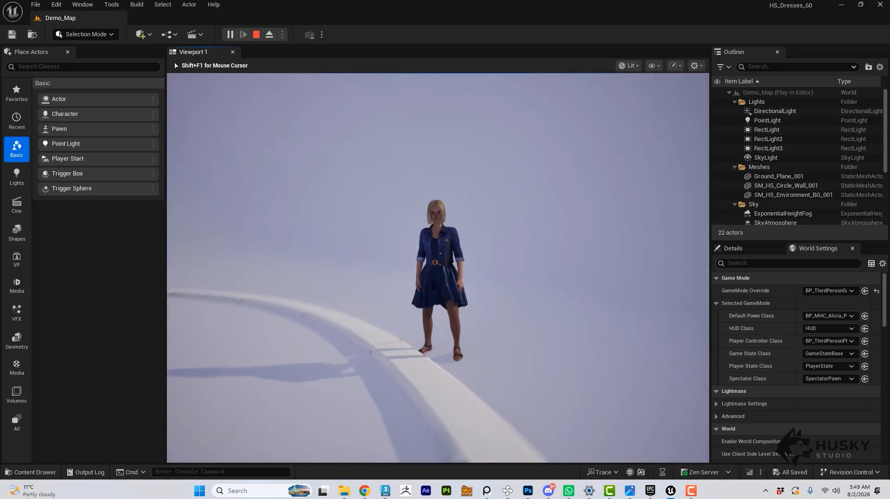
{"action": "key", "text": "w"}
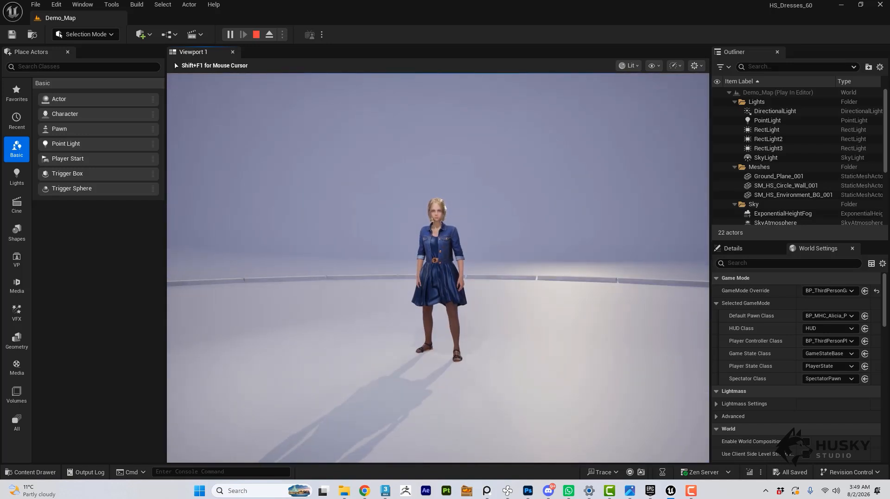
{"action": "key", "text": "w"}
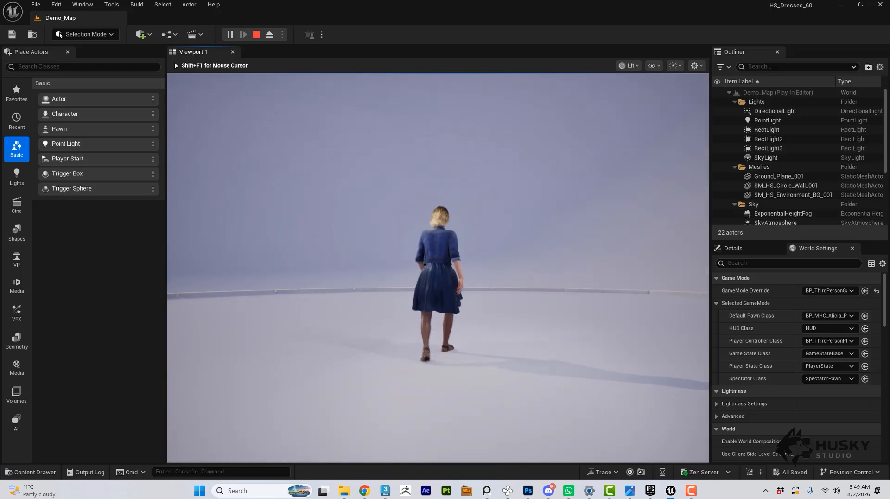
{"action": "key", "text": "s"}
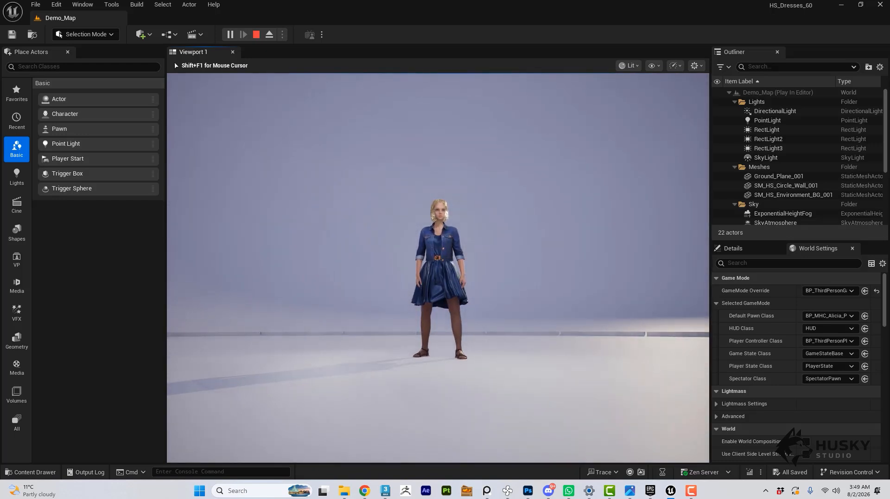
{"action": "key", "text": "w"}
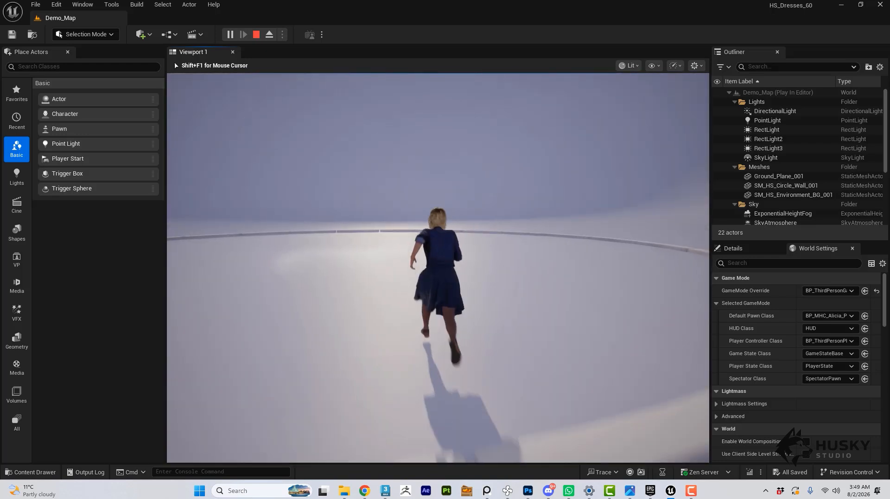
Test a running jump, and run the character back and forth across the curb ring while inspecting the outfit from front and back.
{"action": "key", "text": "space"}
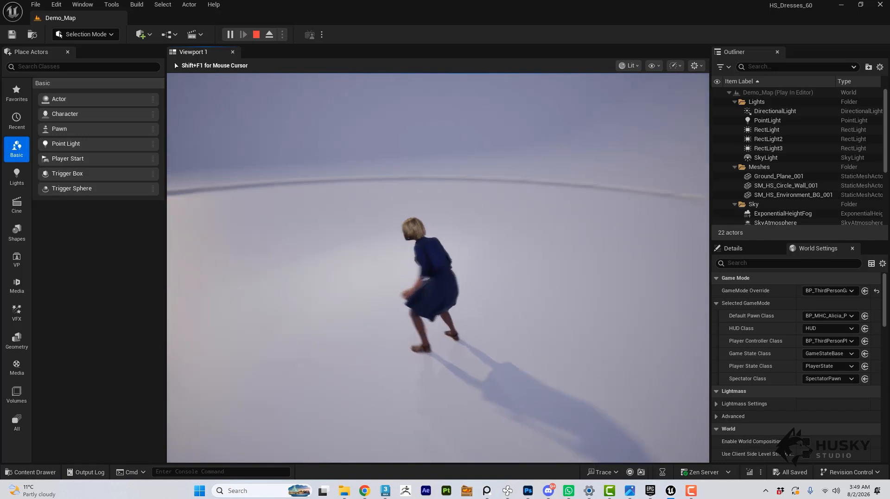
{"action": "key", "text": "s"}
{"action": "key", "text": "w"}
{"action": "key", "text": "s"}
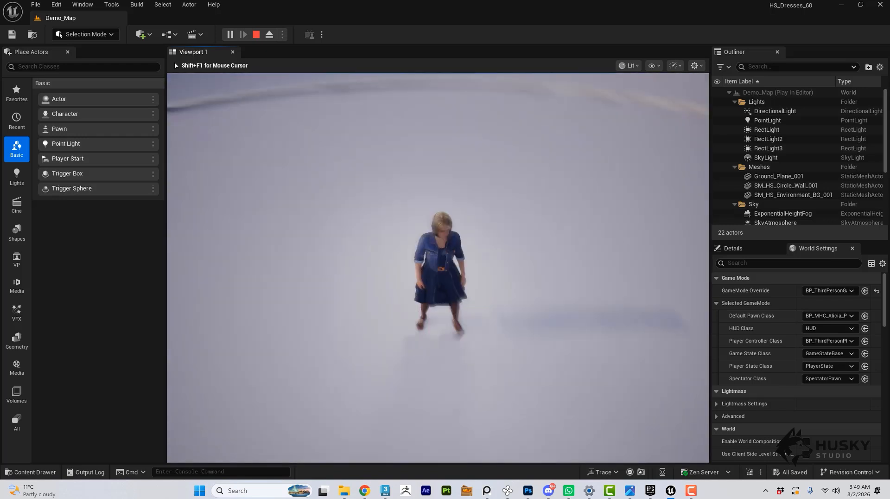
{"action": "key", "text": "w"}
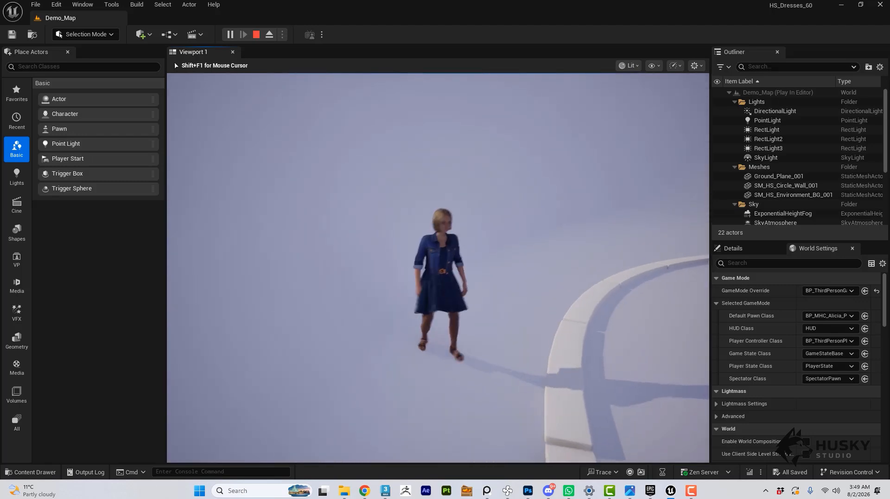
{"action": "key", "text": "w"}
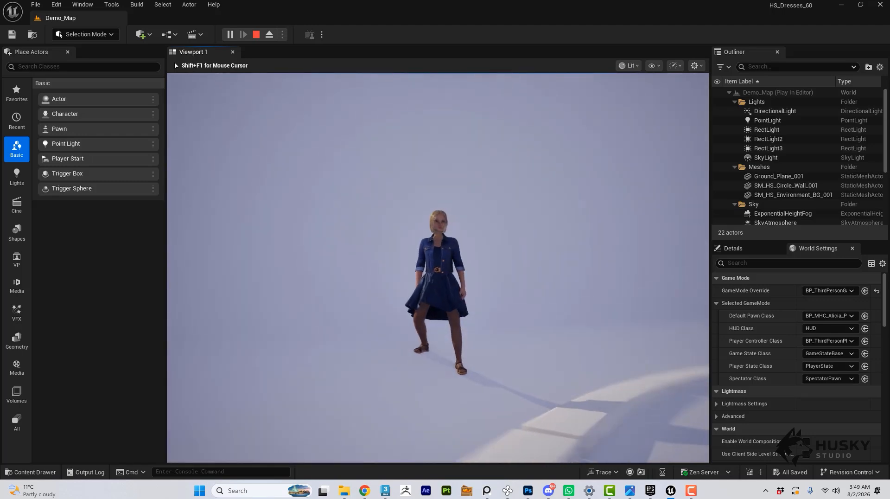
{"action": "key", "text": "w"}
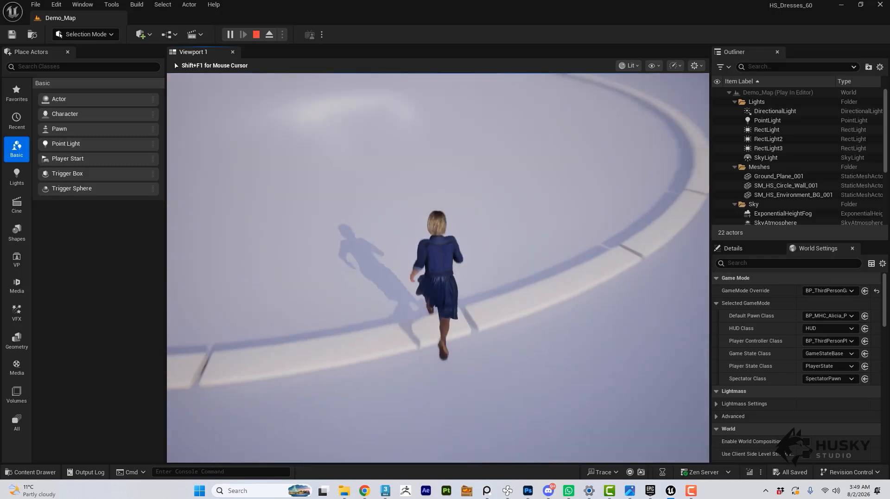
{"action": "key", "text": "s"}
{"action": "key", "text": "w"}
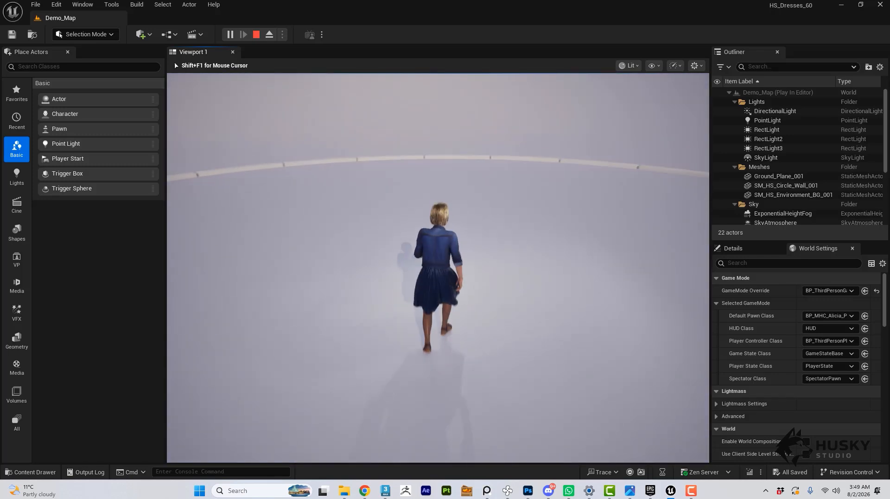
{"action": "key", "text": "s"}
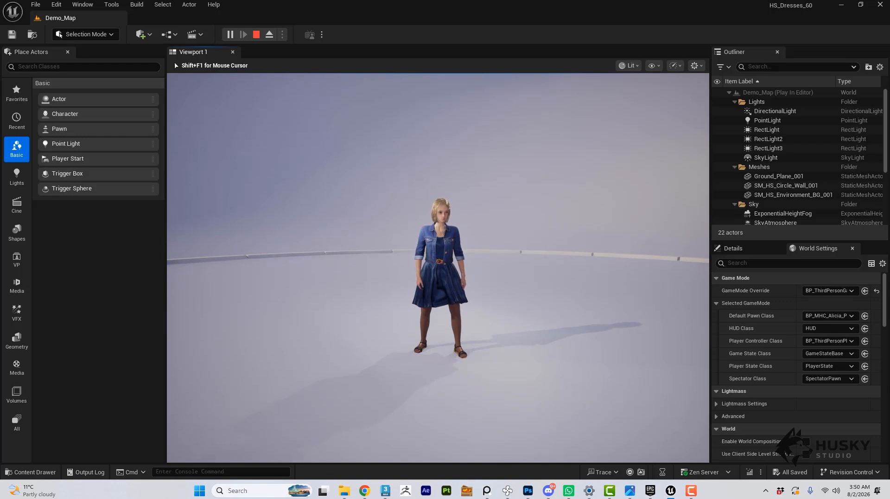
Repeat several running jumps with changes of direction, checking the dress, pantyhose and sandals for clipping from different angles.
{"action": "key", "text": "w"}
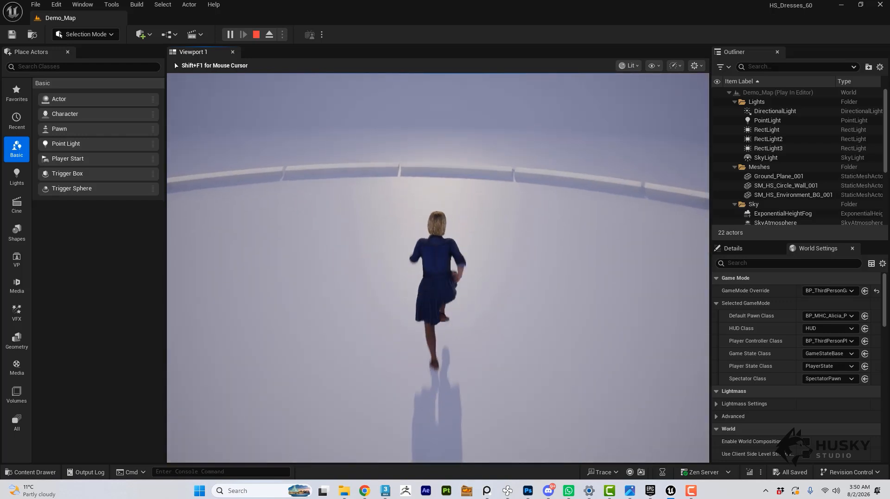
{"action": "key", "text": "space"}
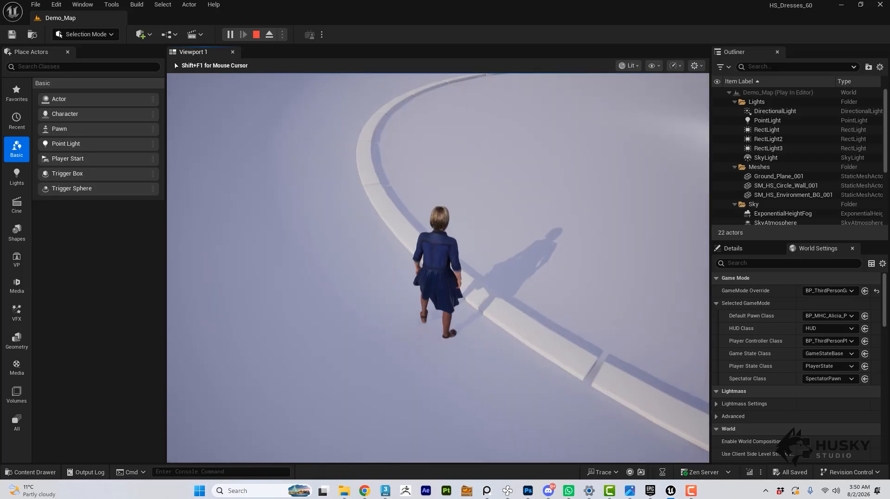
{"action": "key", "text": "d"}
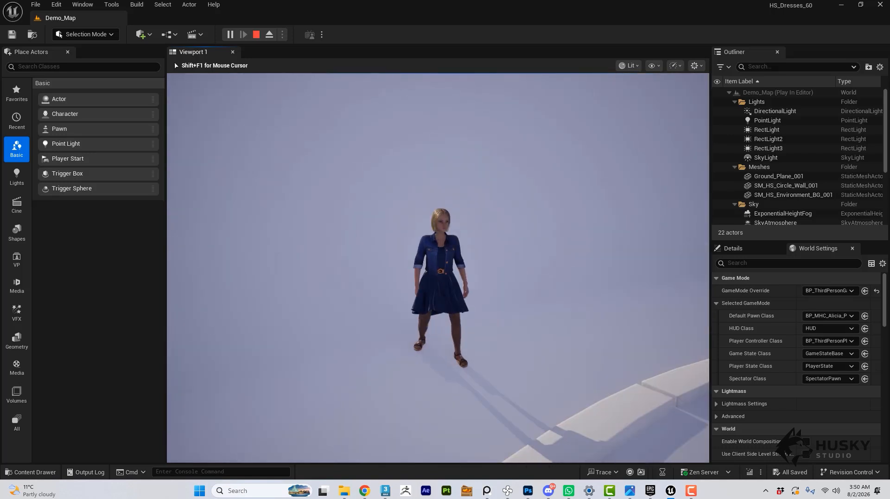
{"action": "key", "text": "w"}
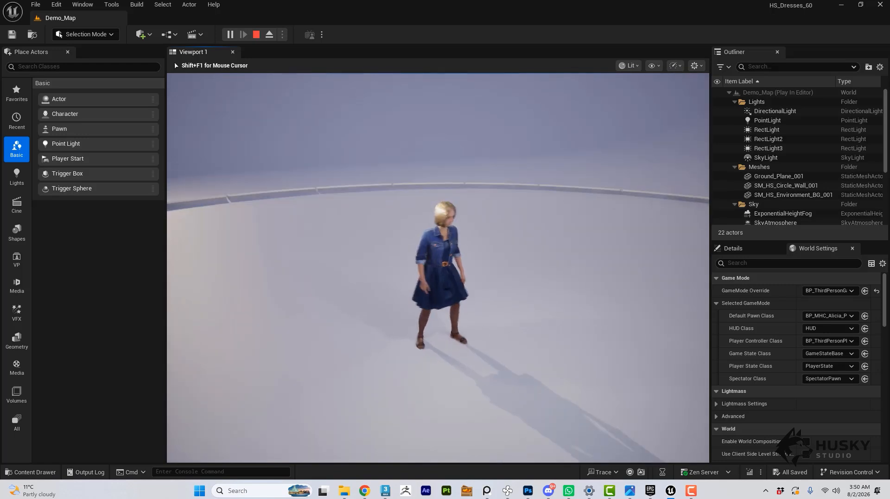
{"action": "key", "text": "w"}
{"action": "key", "text": "space"}
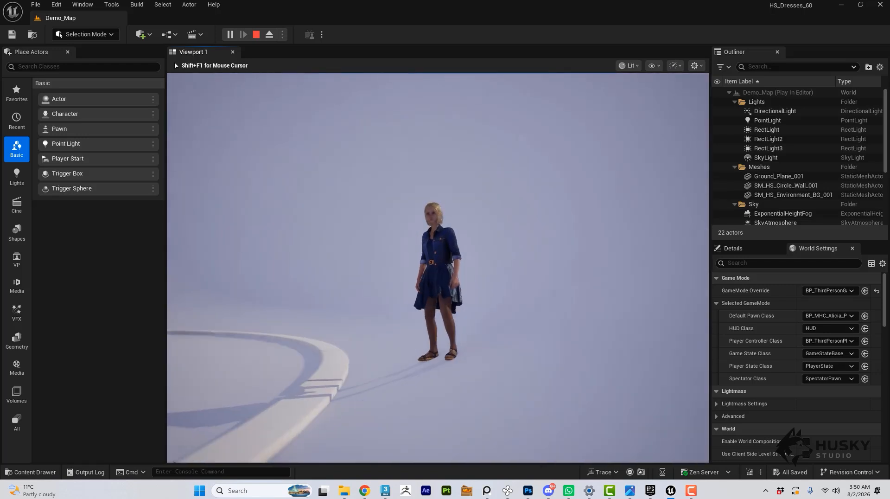
{"action": "key", "text": "w"}
{"action": "key", "text": "space"}
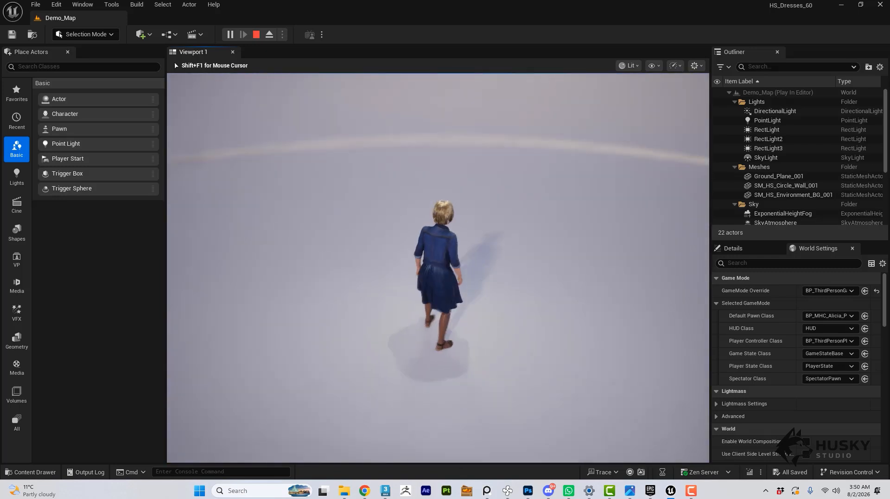
{"action": "key", "text": "a"}
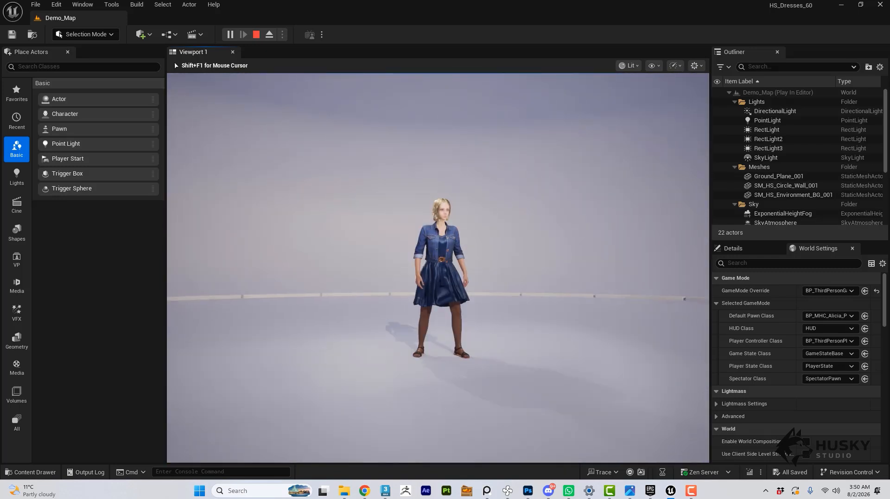